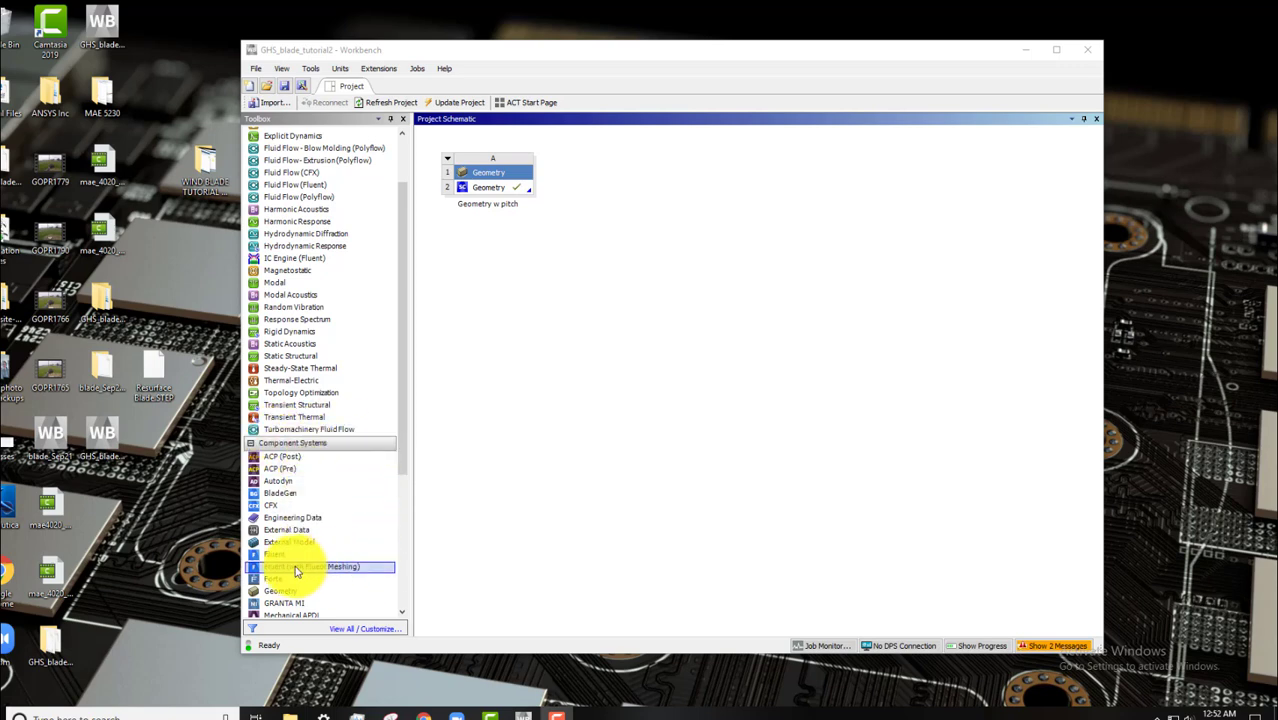
# Step: Add a Fluent with Fluent Meshing system and link geometry cell A2 to its Mesh cell B2
pyautogui.moveTo(297, 567); pyautogui.dragTo(631, 207)
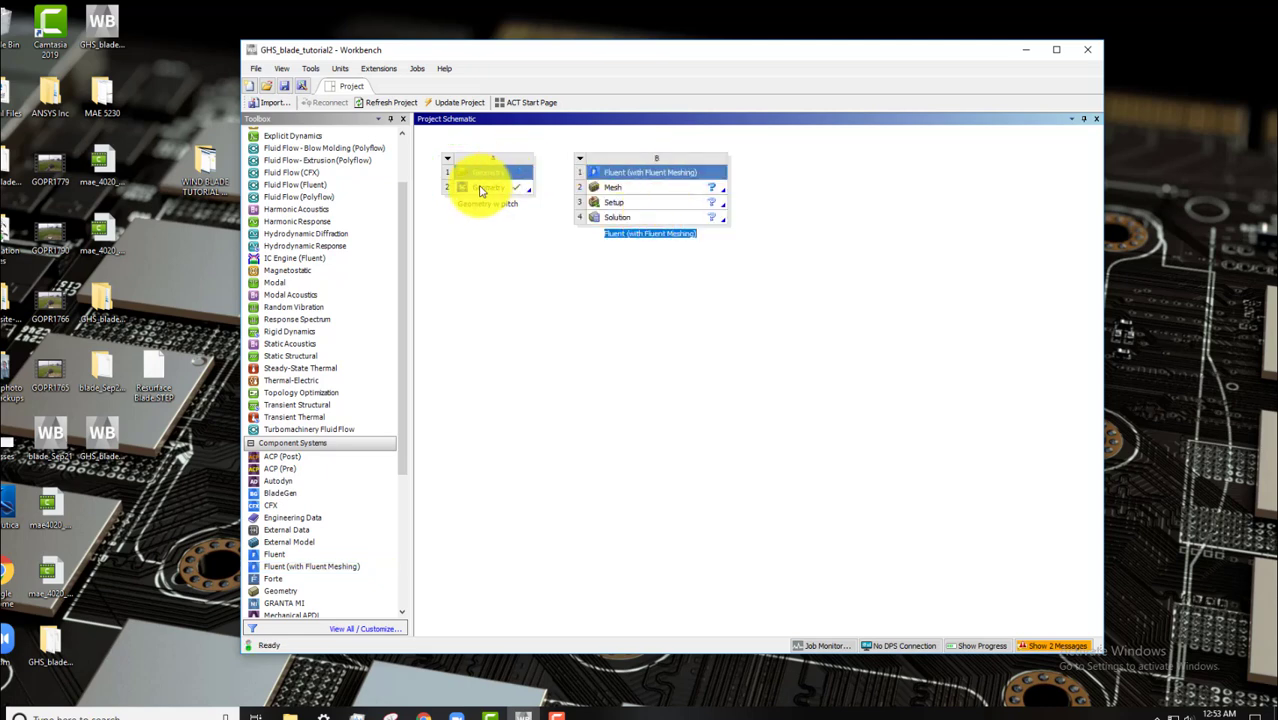
pyautogui.click(481, 190)
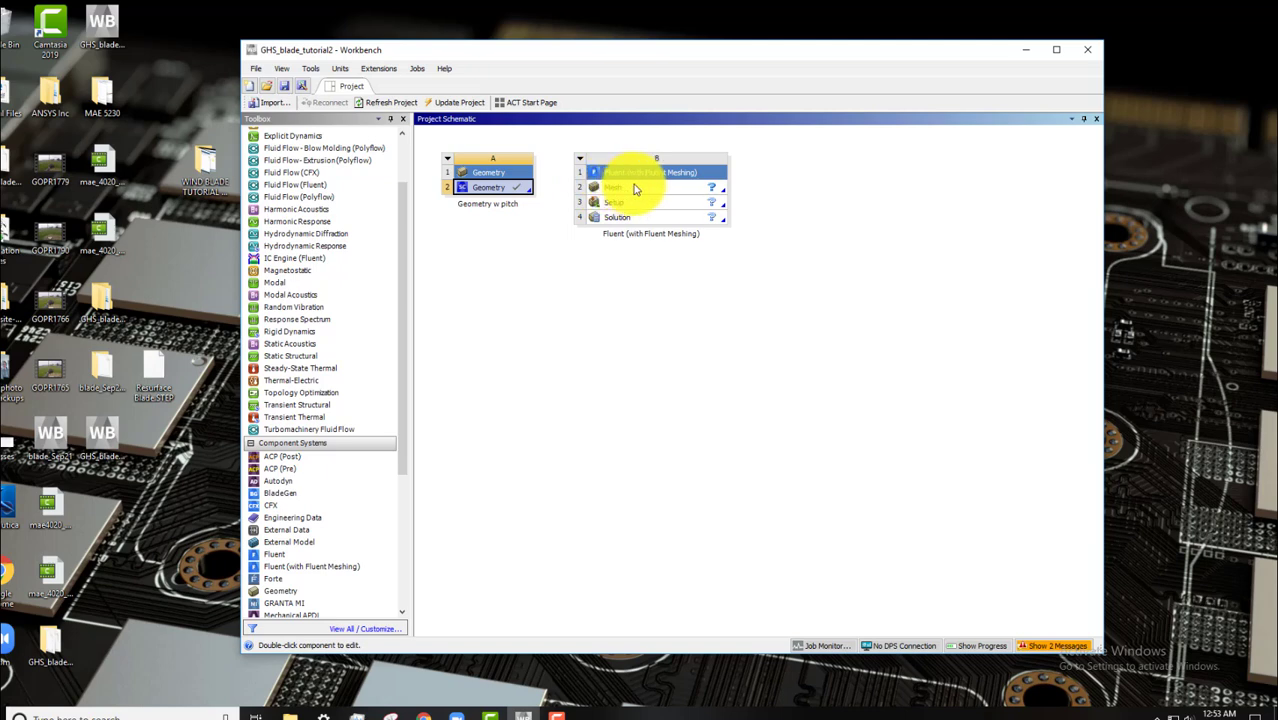
pyautogui.moveTo(491, 189); pyautogui.dragTo(619, 188)
# Step: Start Fluent Meshing from Mesh cell B2 in double precision with 2 meshing processes
pyautogui.doubleClick(624, 186)
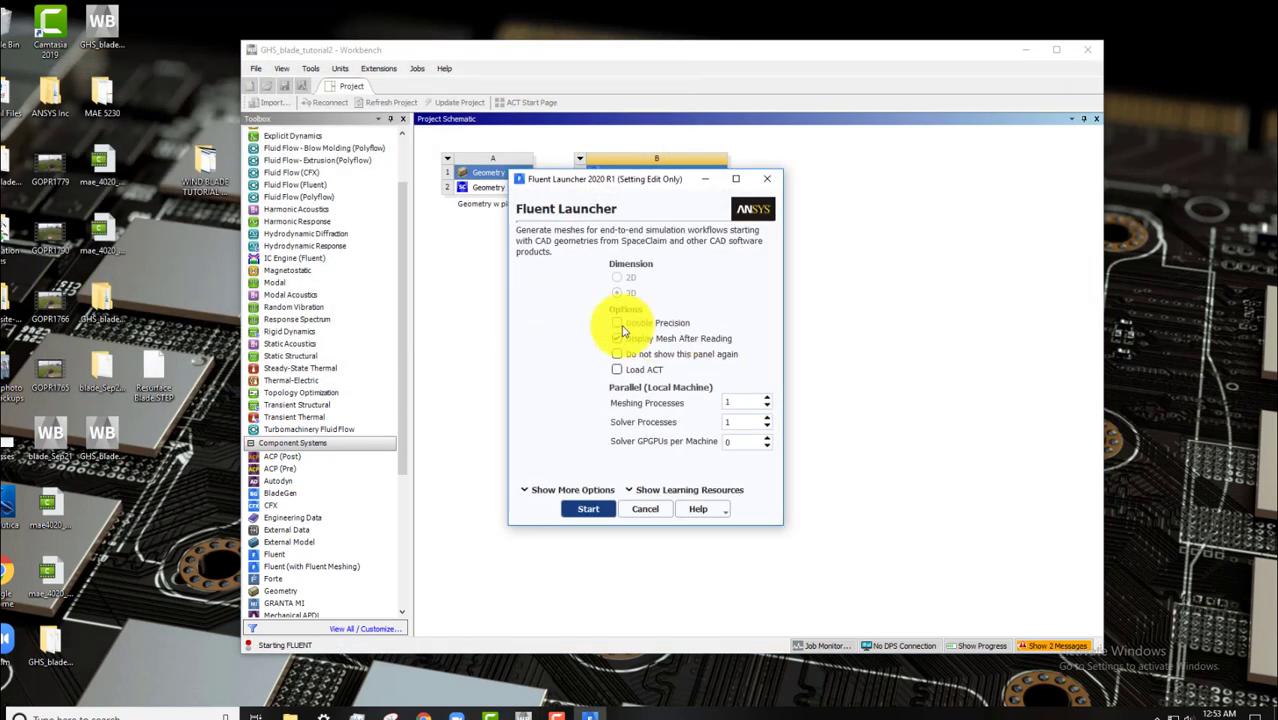
pyautogui.click(617, 323)
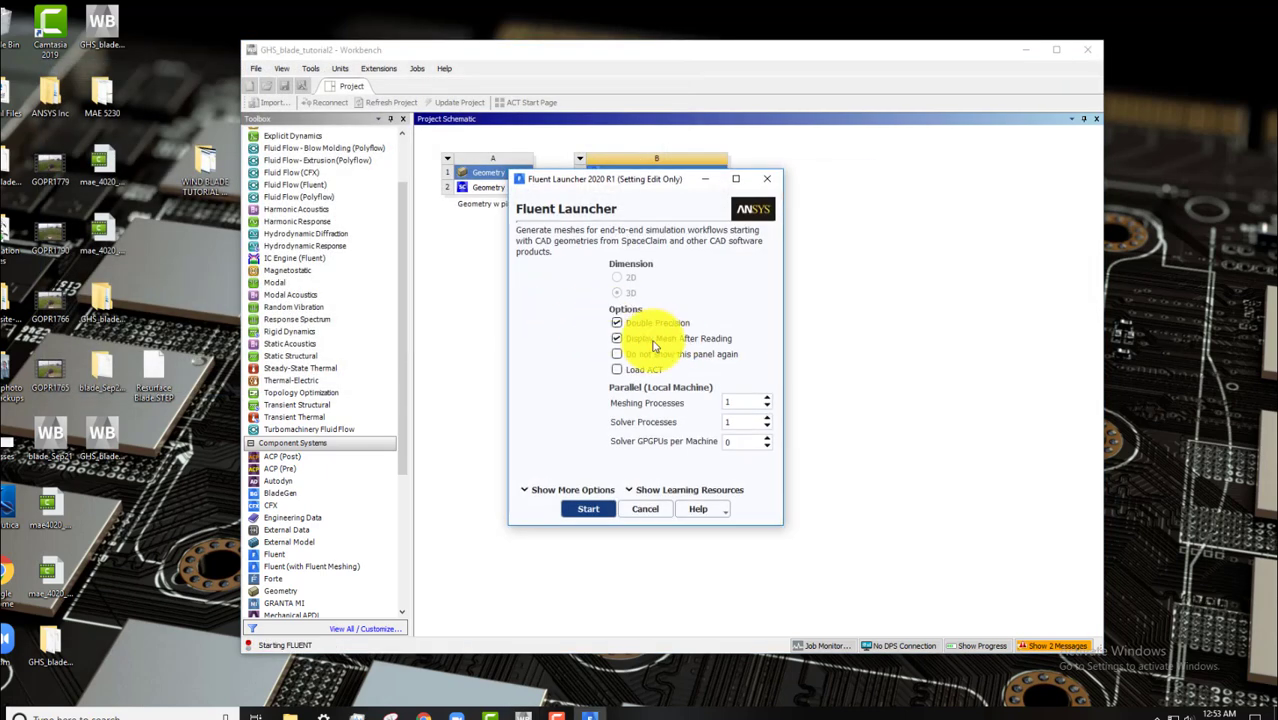
pyautogui.click(766, 398)
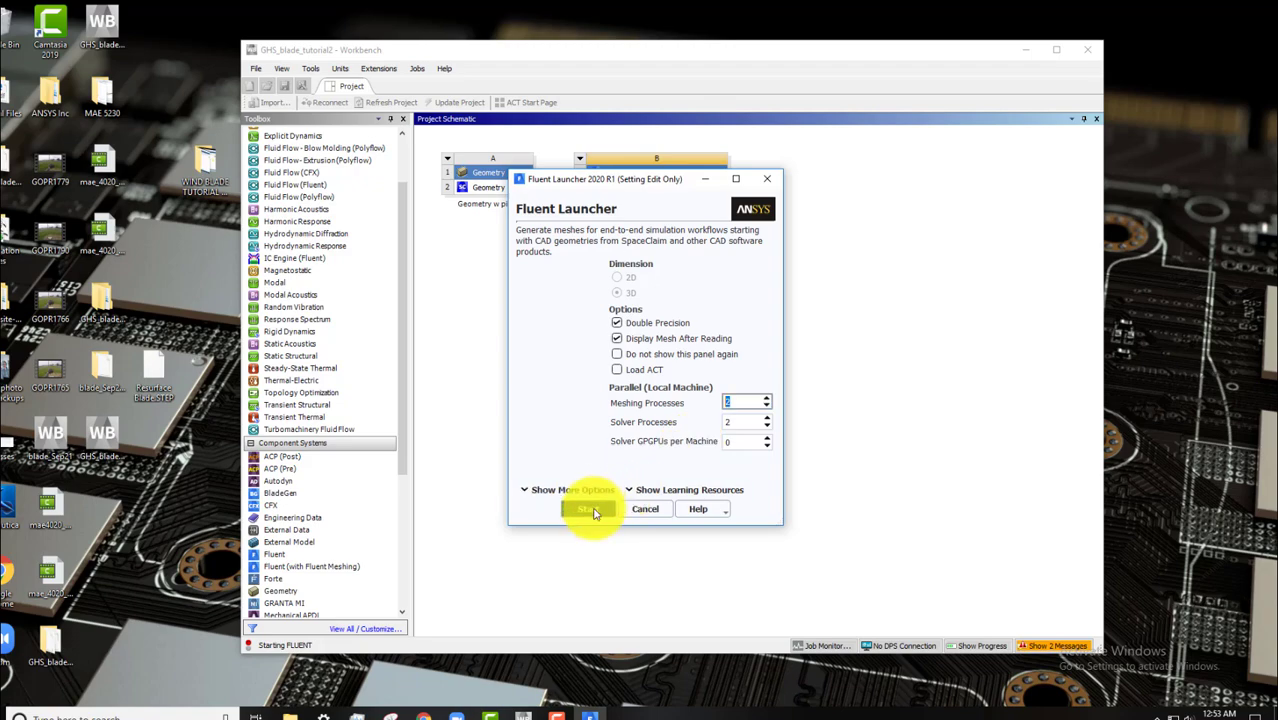
pyautogui.click(590, 509)
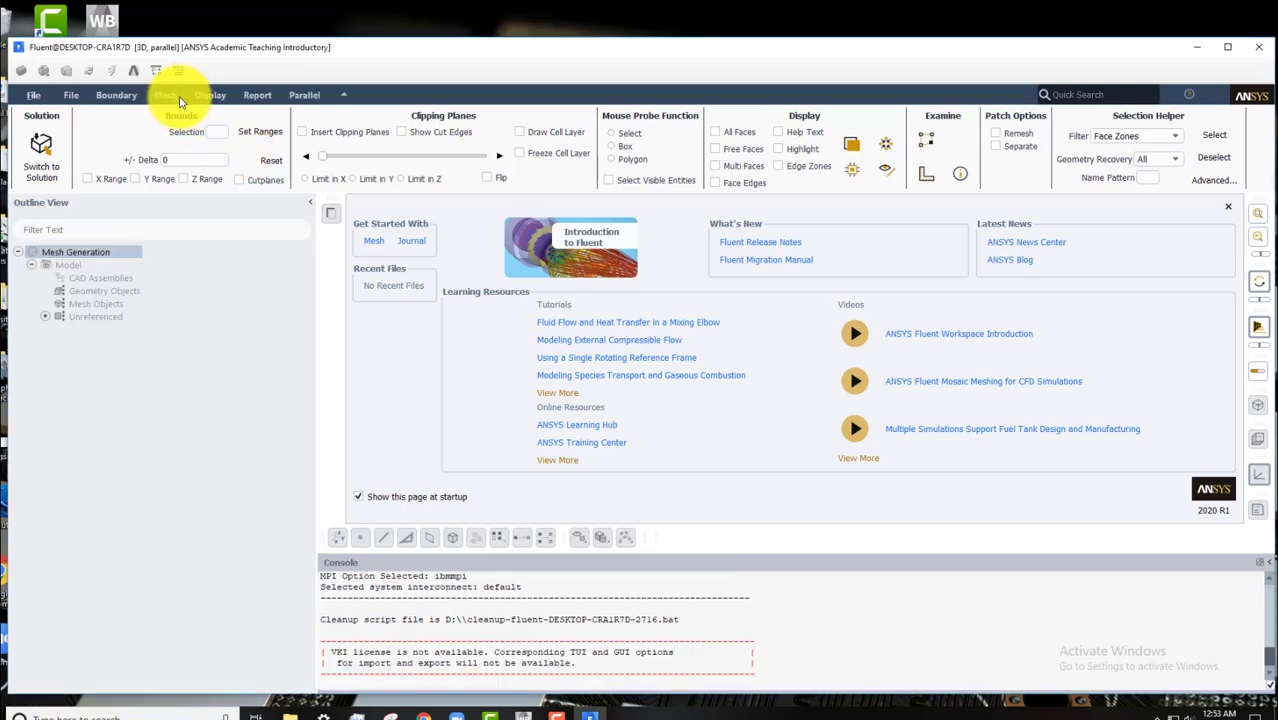
# Step: Apply Workbench Defaults in Display > Mouse Buttons and close the dialog
pyautogui.click(181, 94)
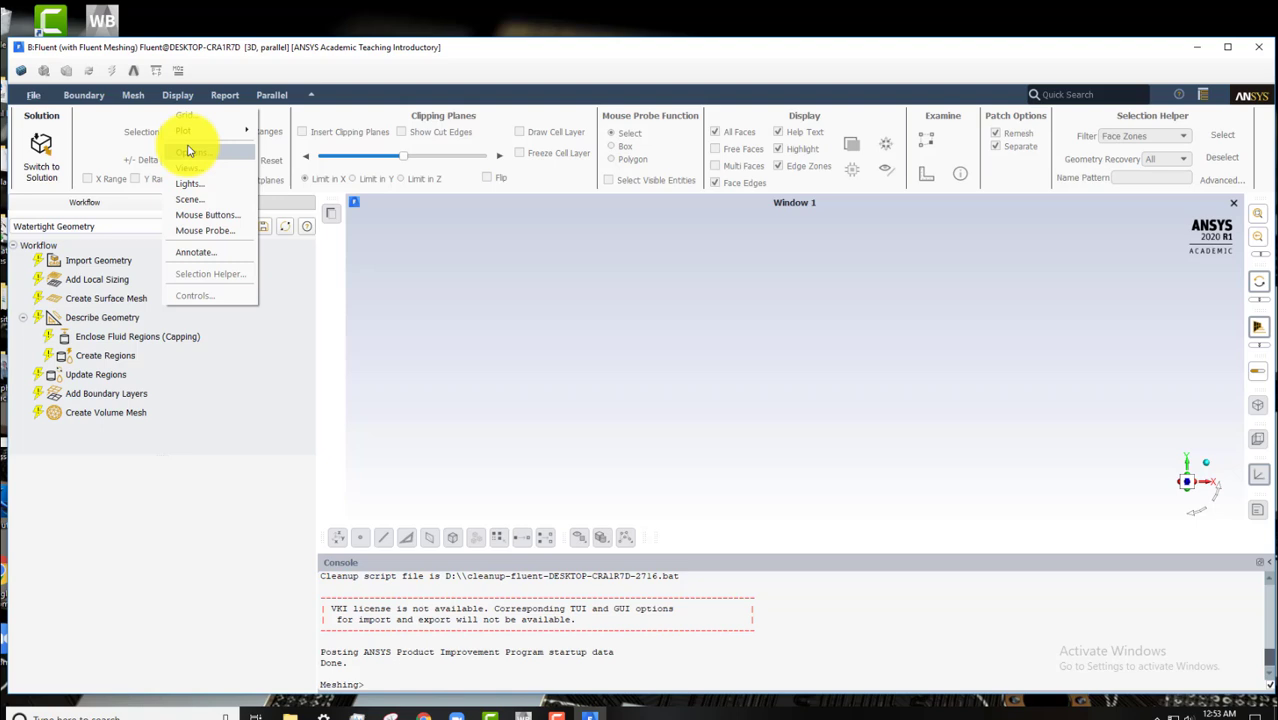
pyautogui.click(196, 214)
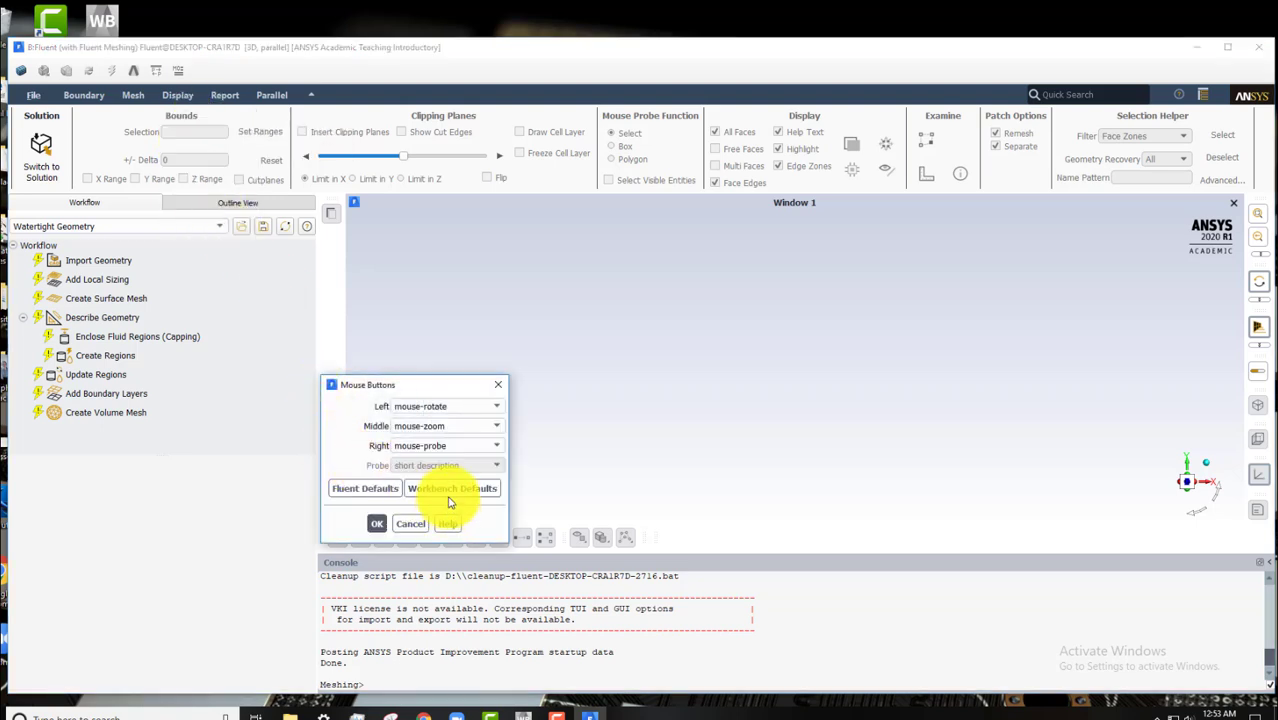
pyautogui.click(446, 491)
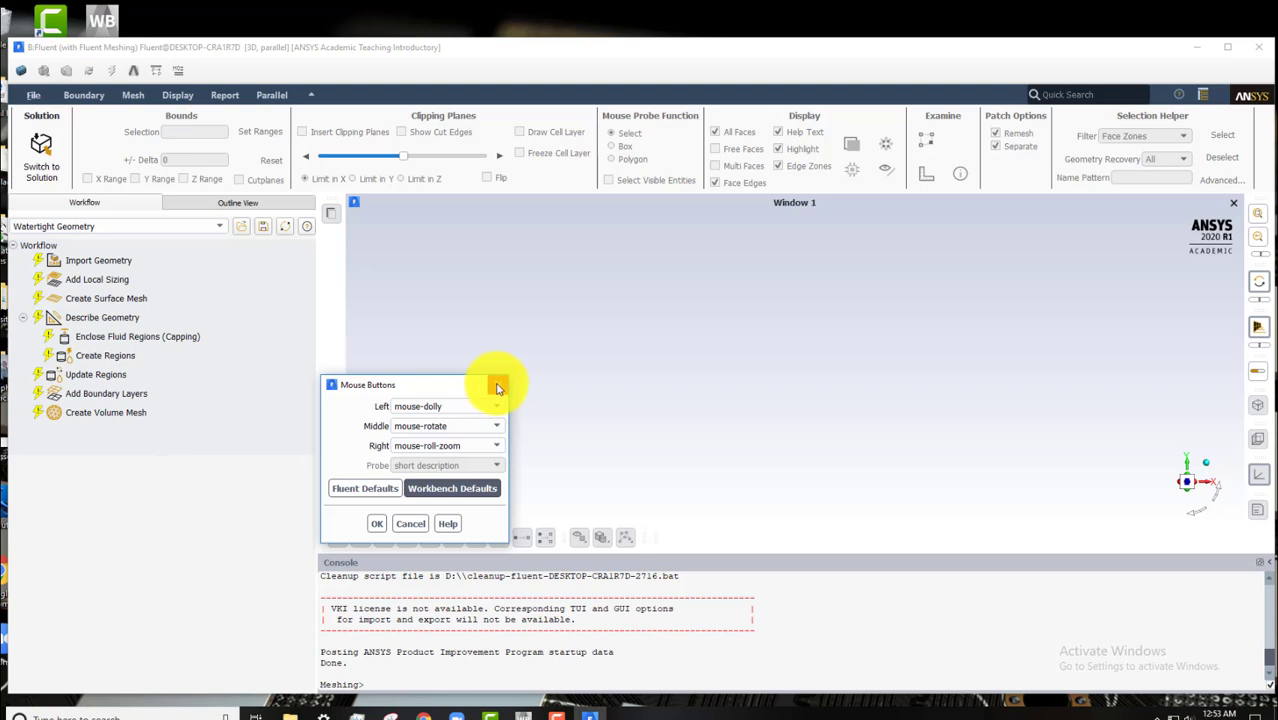
pyautogui.click(498, 388)
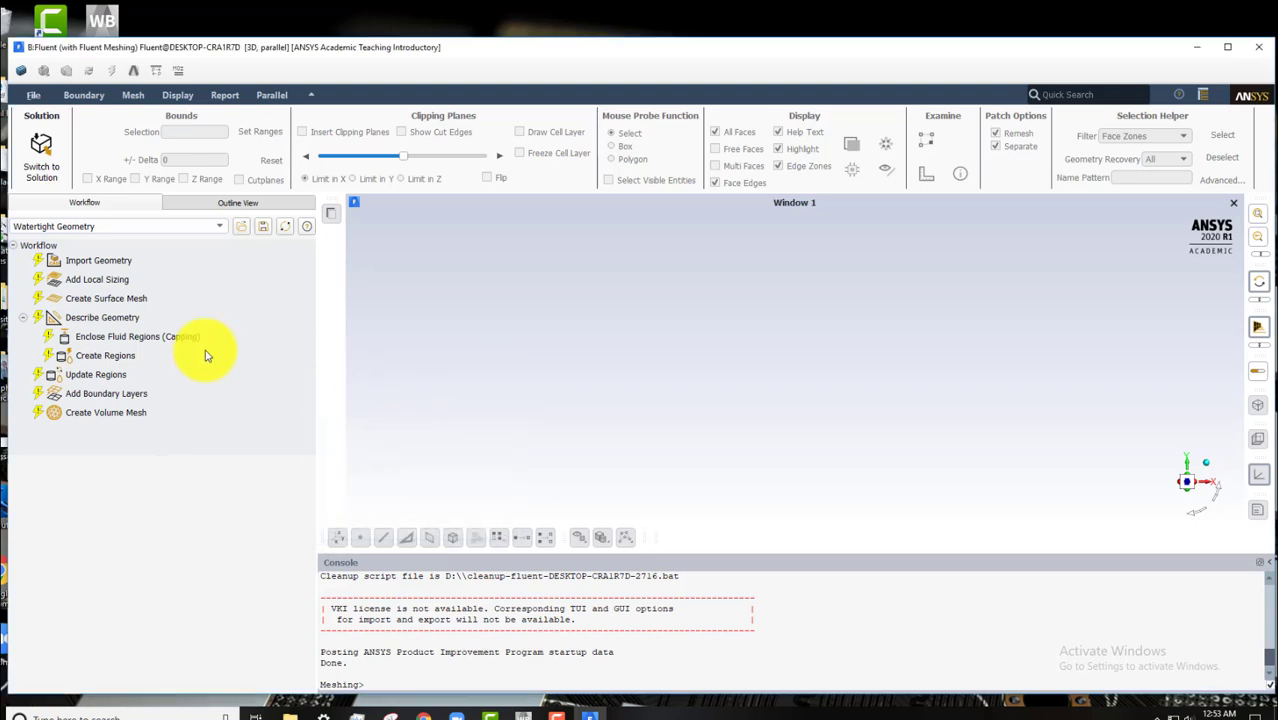
# Step: Update the Import Geometry task and import the Geom-1 geometry file as one part
pyautogui.click(105, 266)
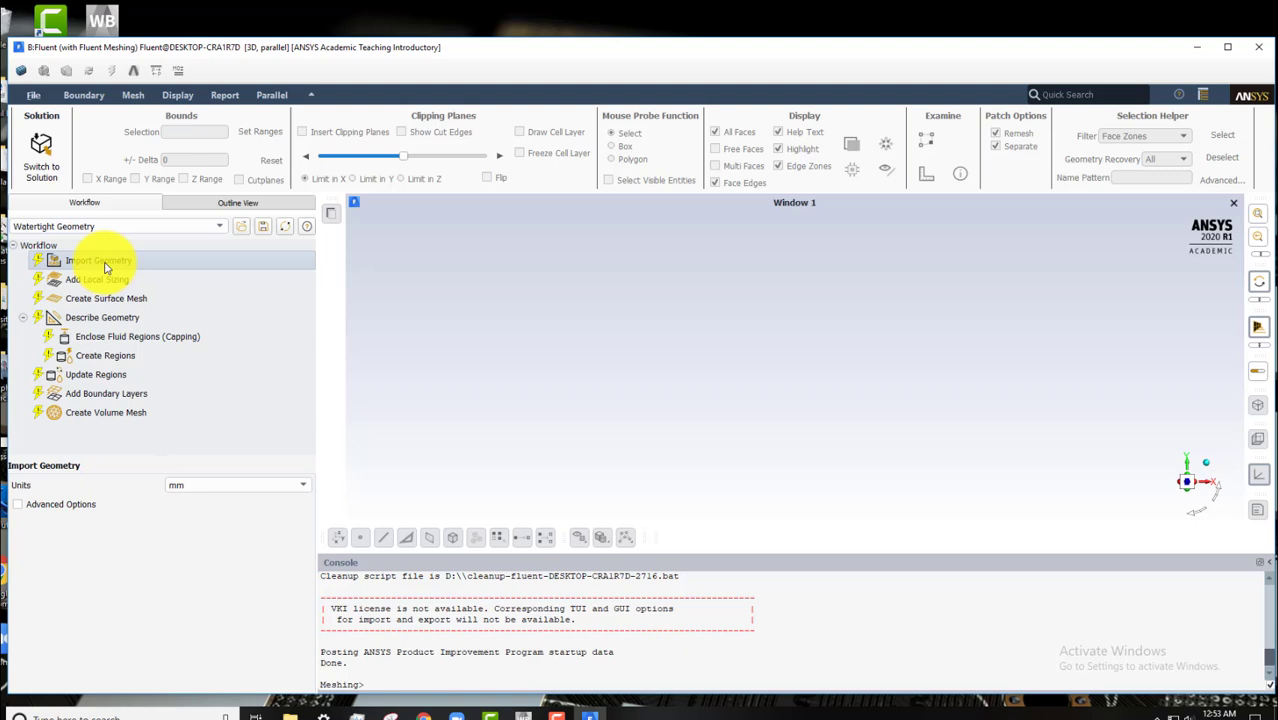
pyautogui.rightClick(106, 266)
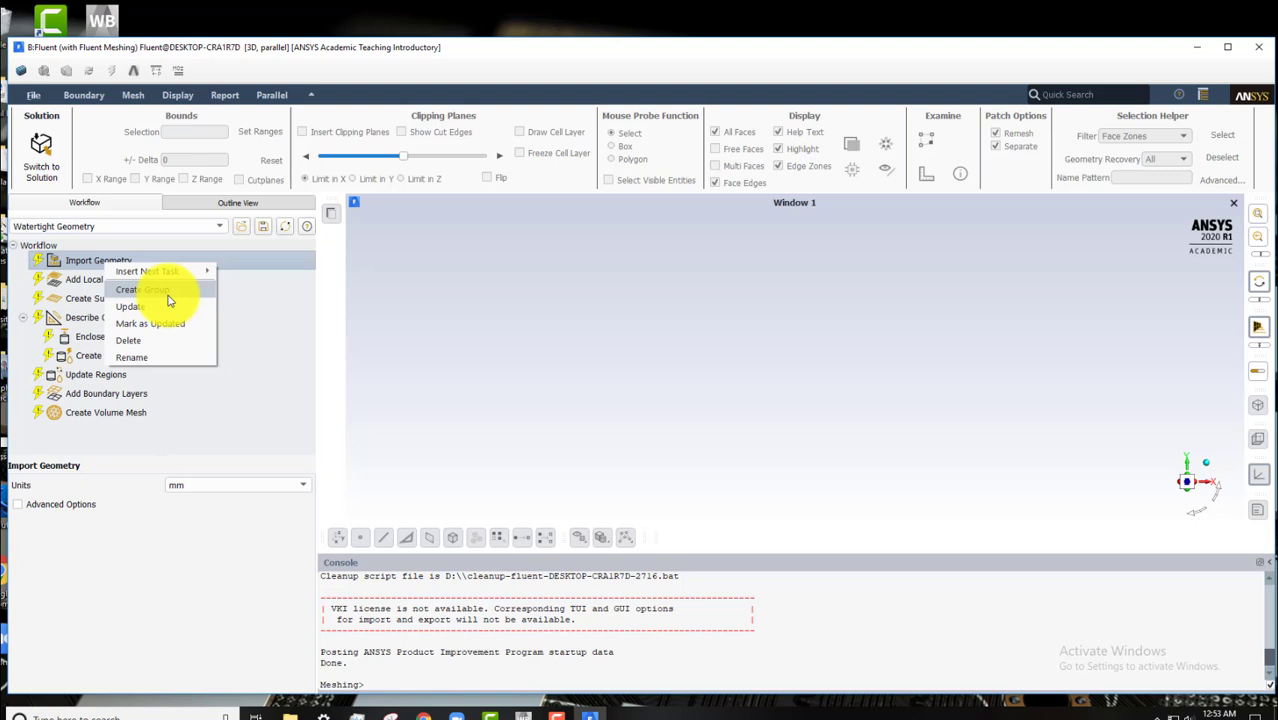
pyautogui.click(163, 307)
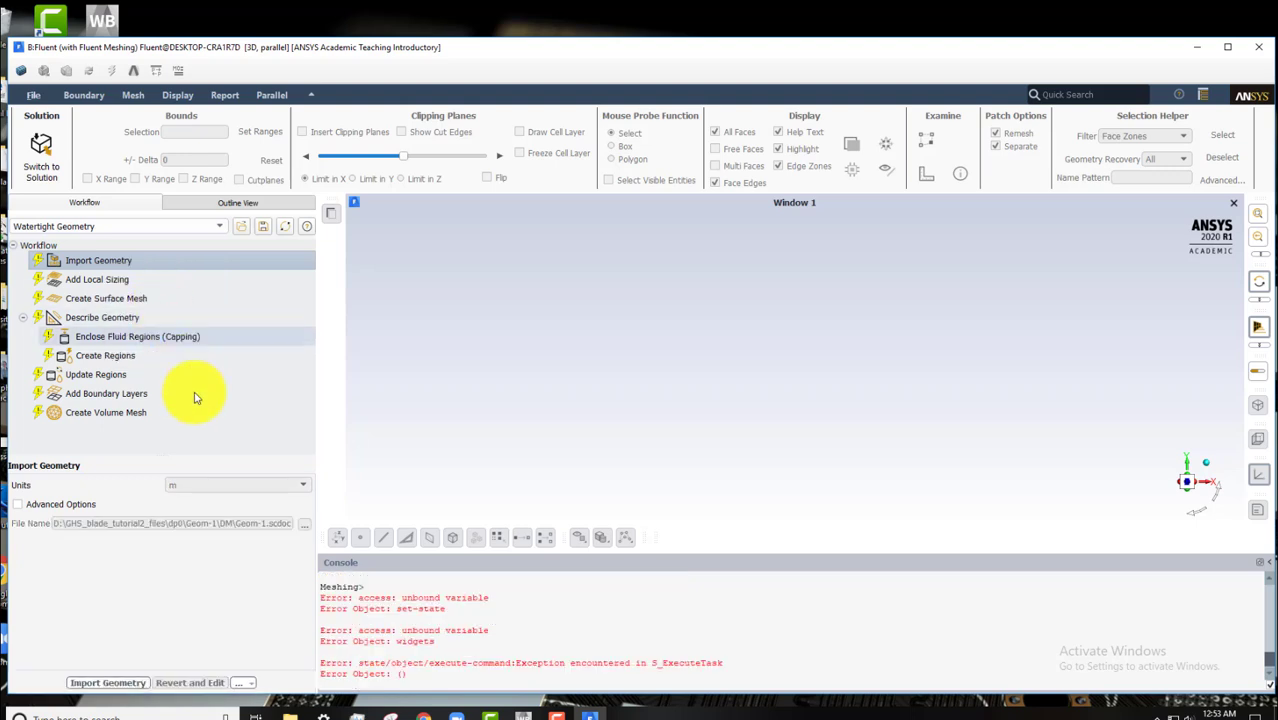
pyautogui.click(141, 684)
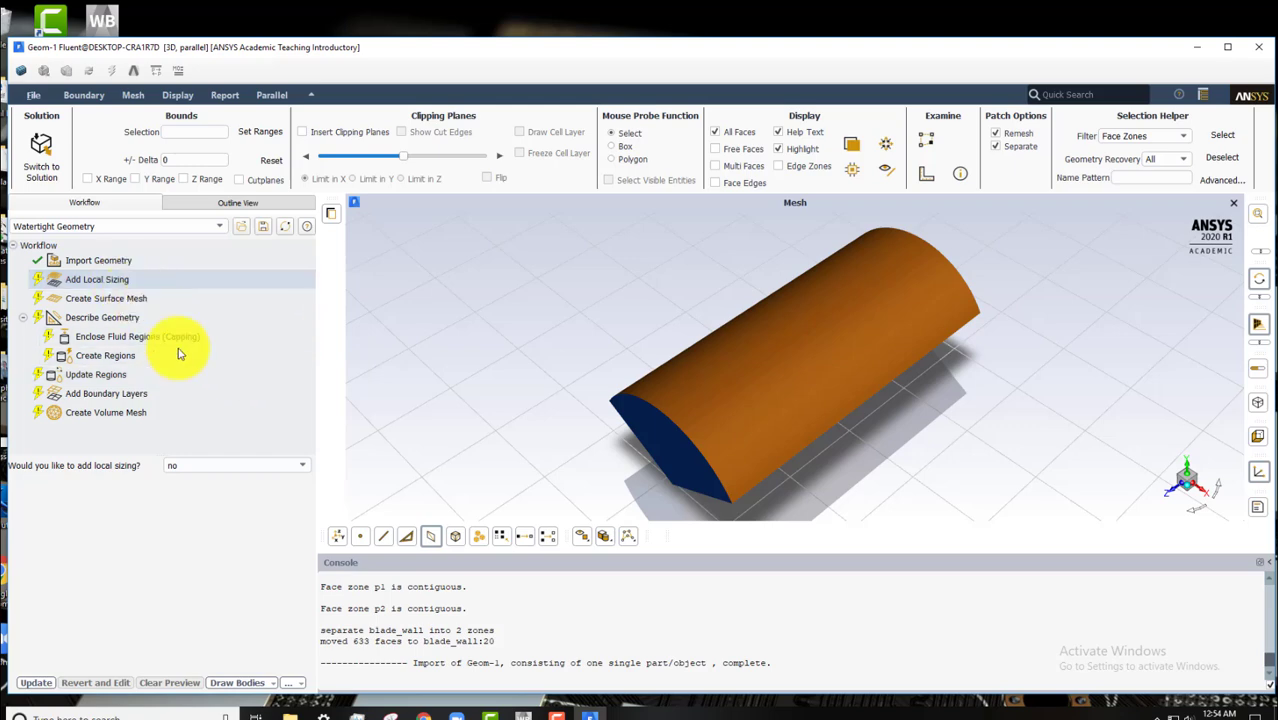
# Step: Add local face sizing facesize_1 on blade_wall with target size 0.00273438 and growth rate 1.2
pyautogui.click(252, 465)
pyautogui.click(250, 481)
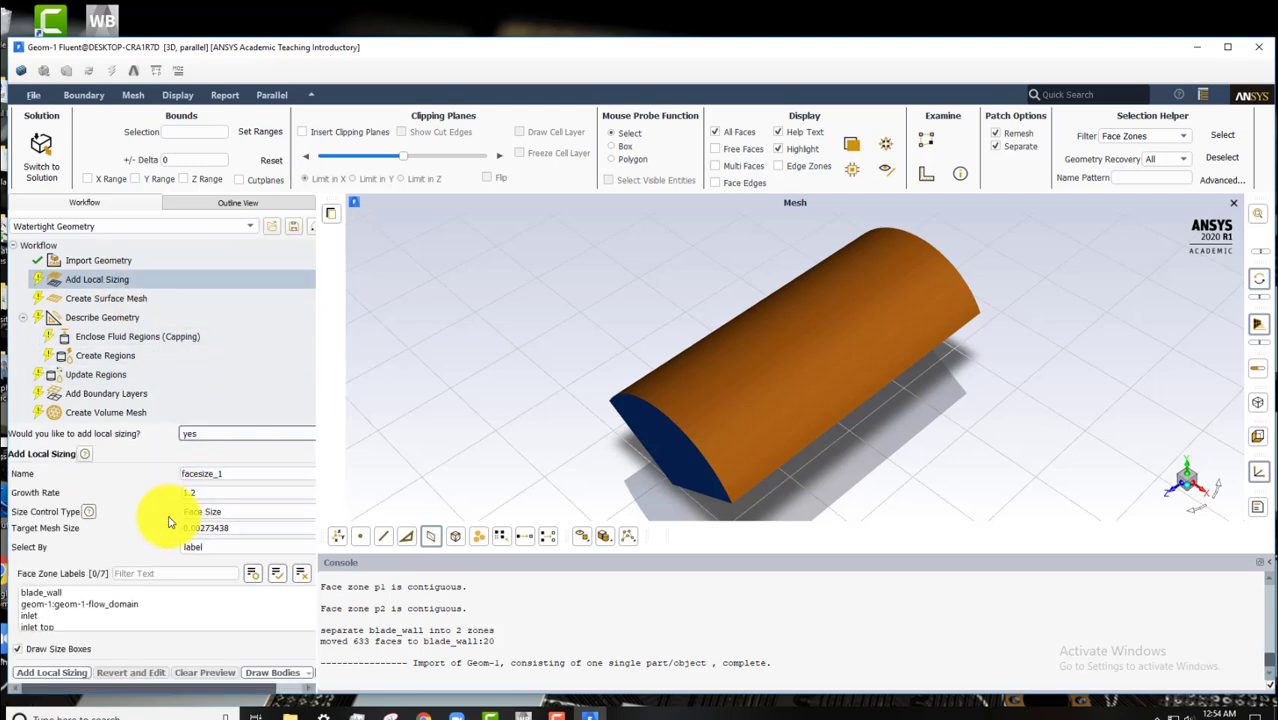
pyautogui.click(123, 594)
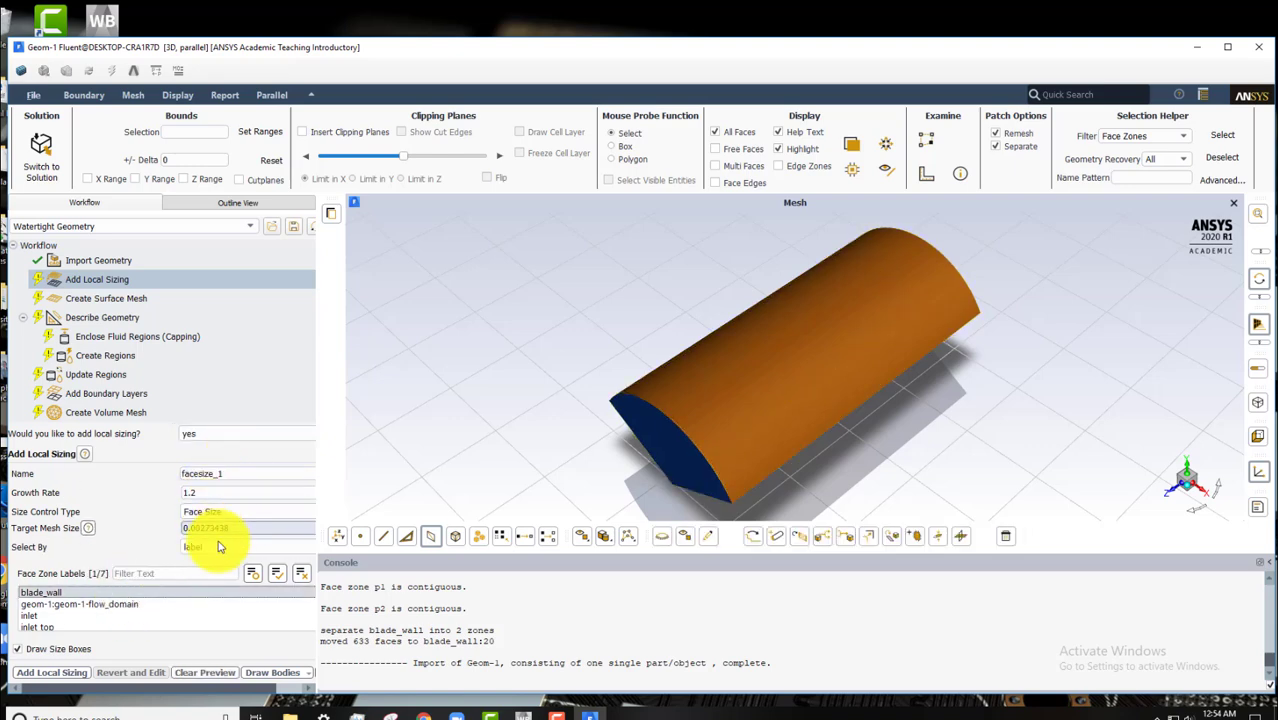
pyautogui.click(82, 675)
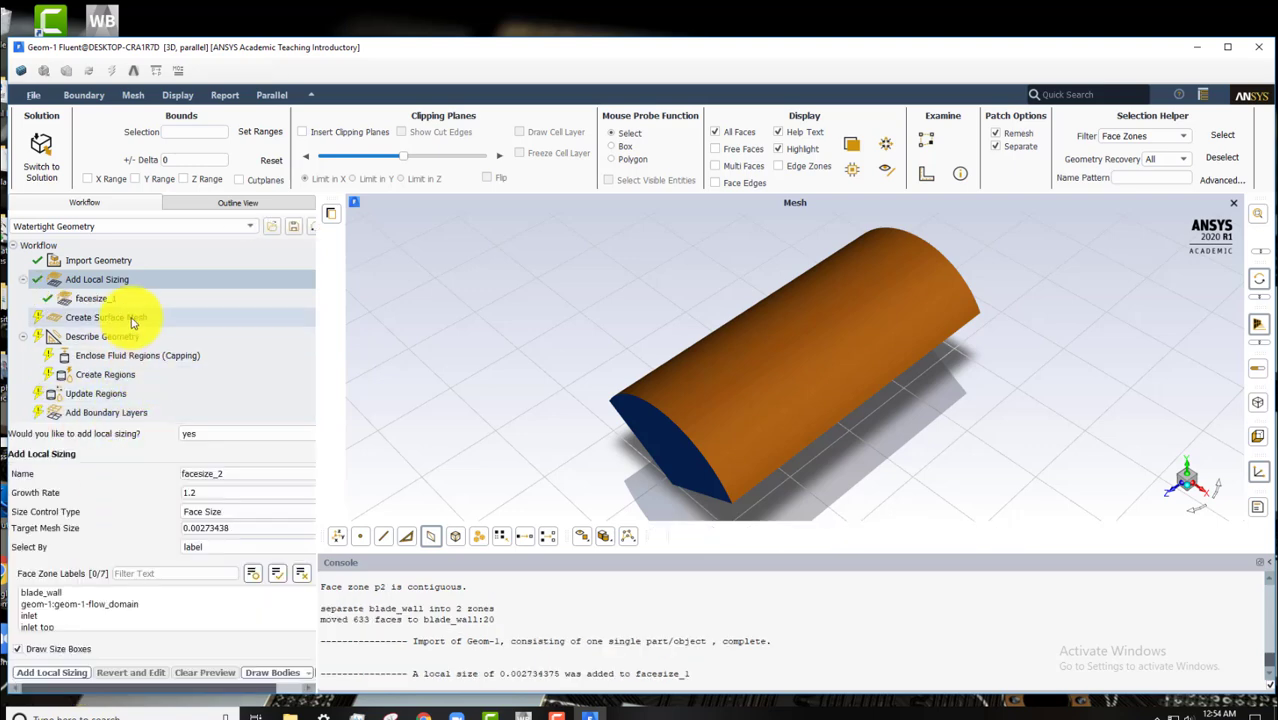
# Step: Create the surface mesh with min 0.00273438, max 0.07, growth 1.2 and curvature angle 18
pyautogui.click(132, 319)
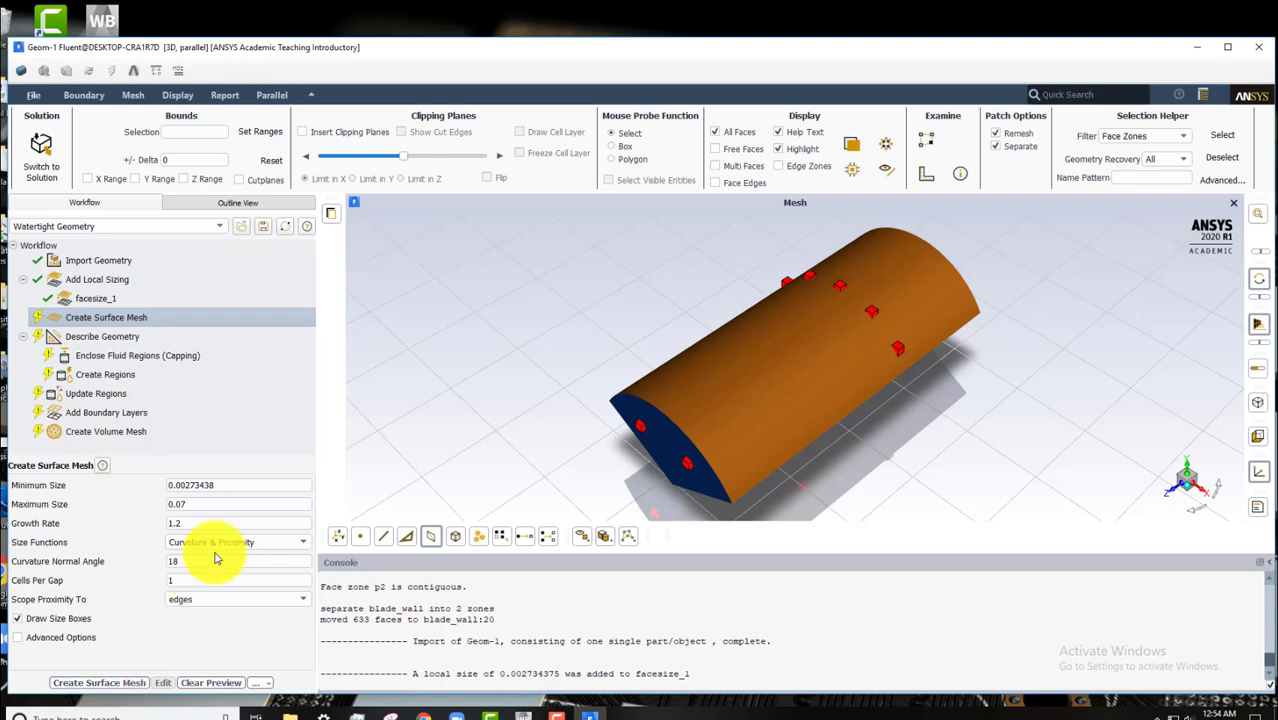
pyautogui.click(118, 684)
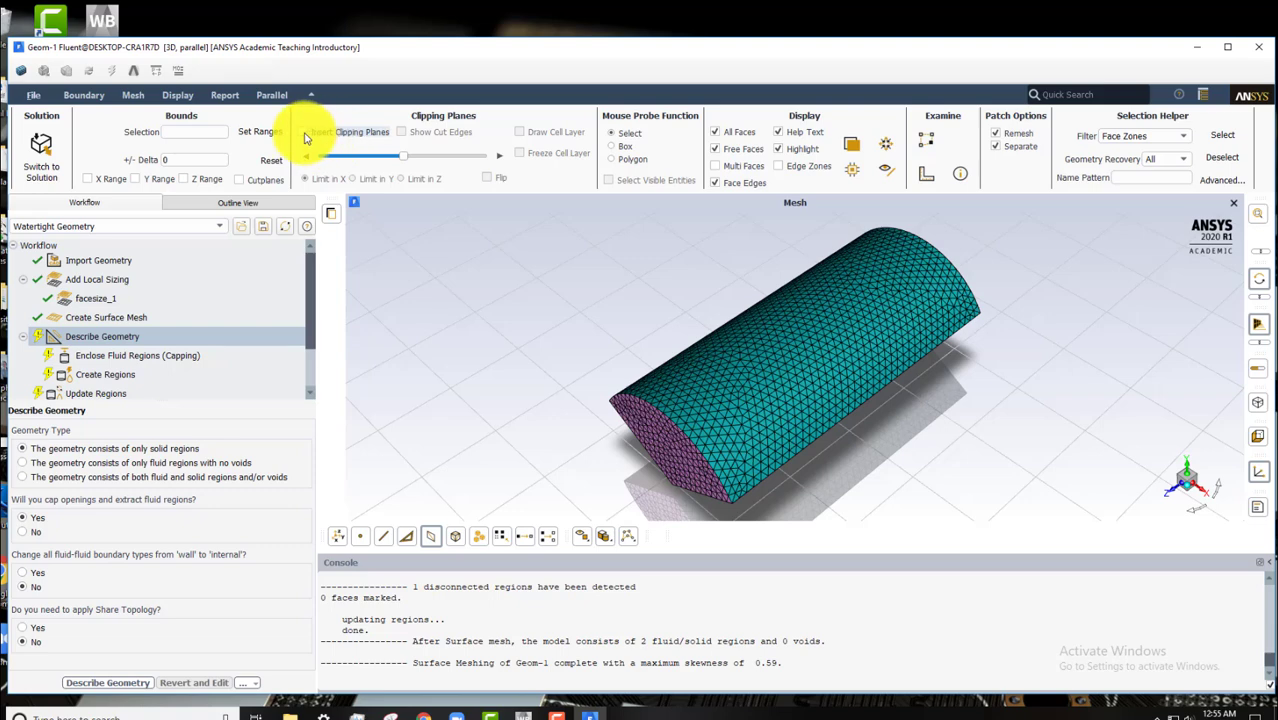
# Step: Clip the surface mesh with a Z-limited clipping plane and zoom and orbit to inspect the blade
pyautogui.click(303, 132)
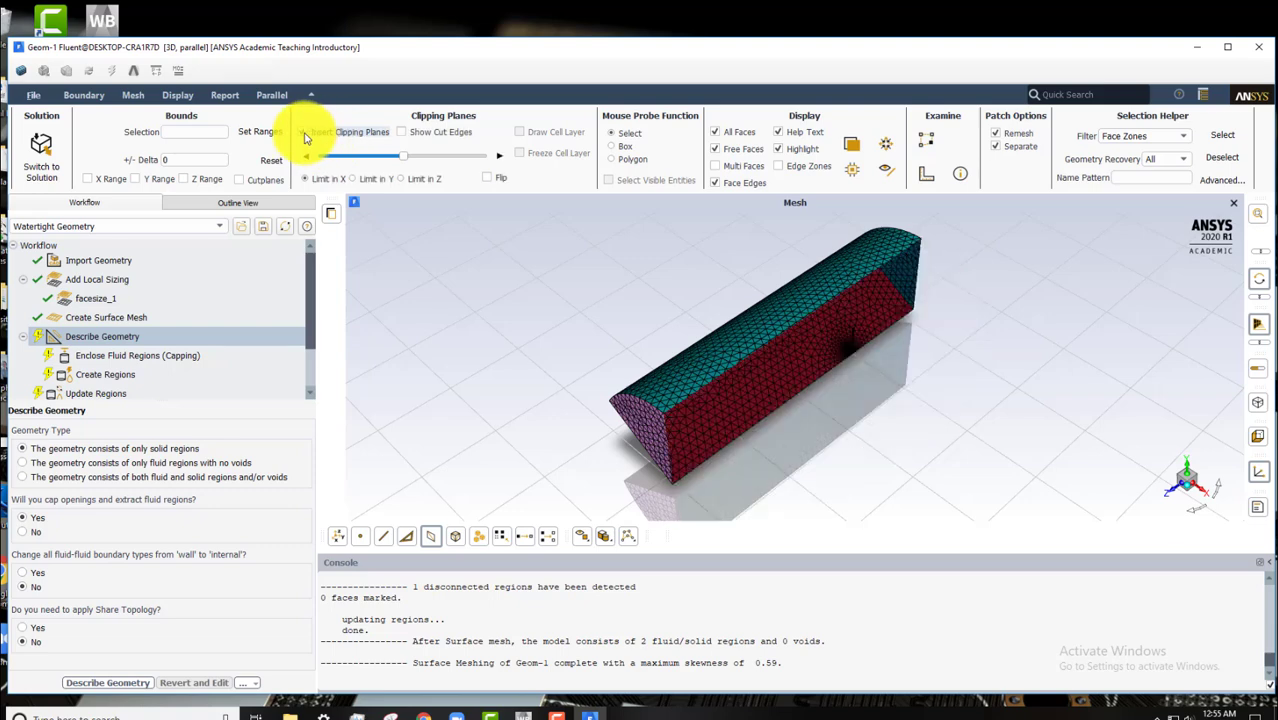
pyautogui.click(400, 179)
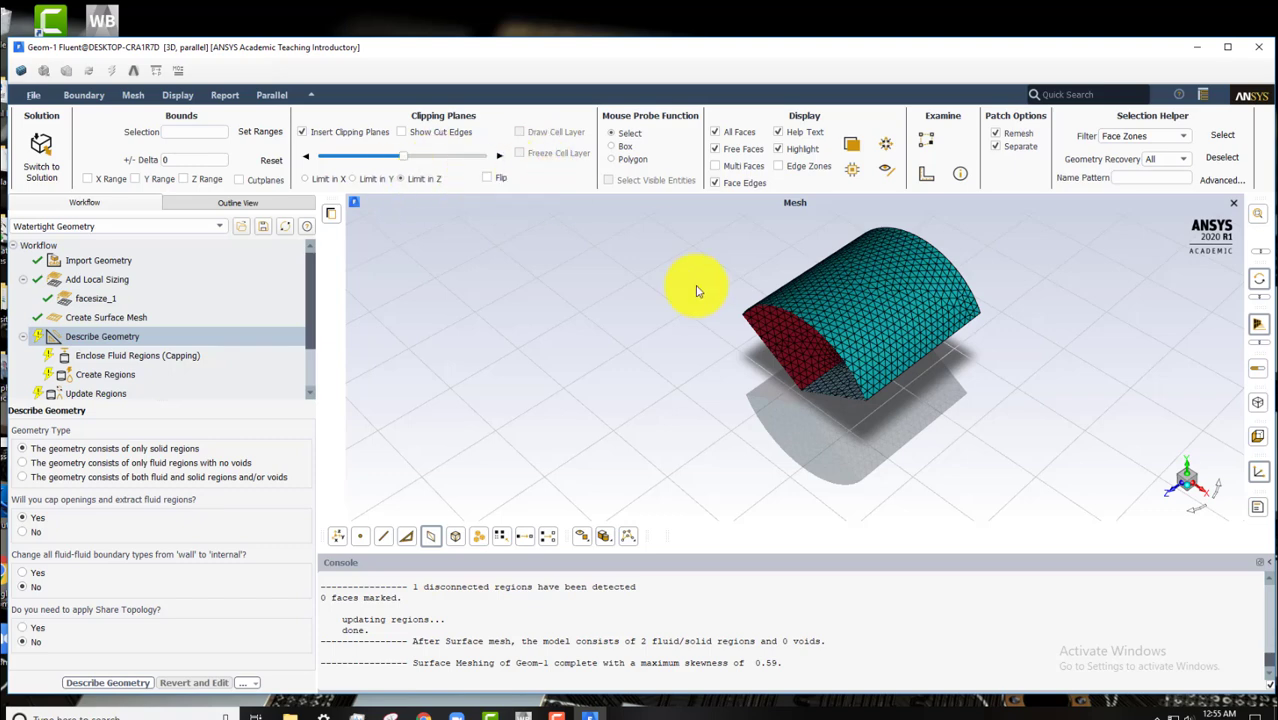
pyautogui.scroll(5, 838, 360)
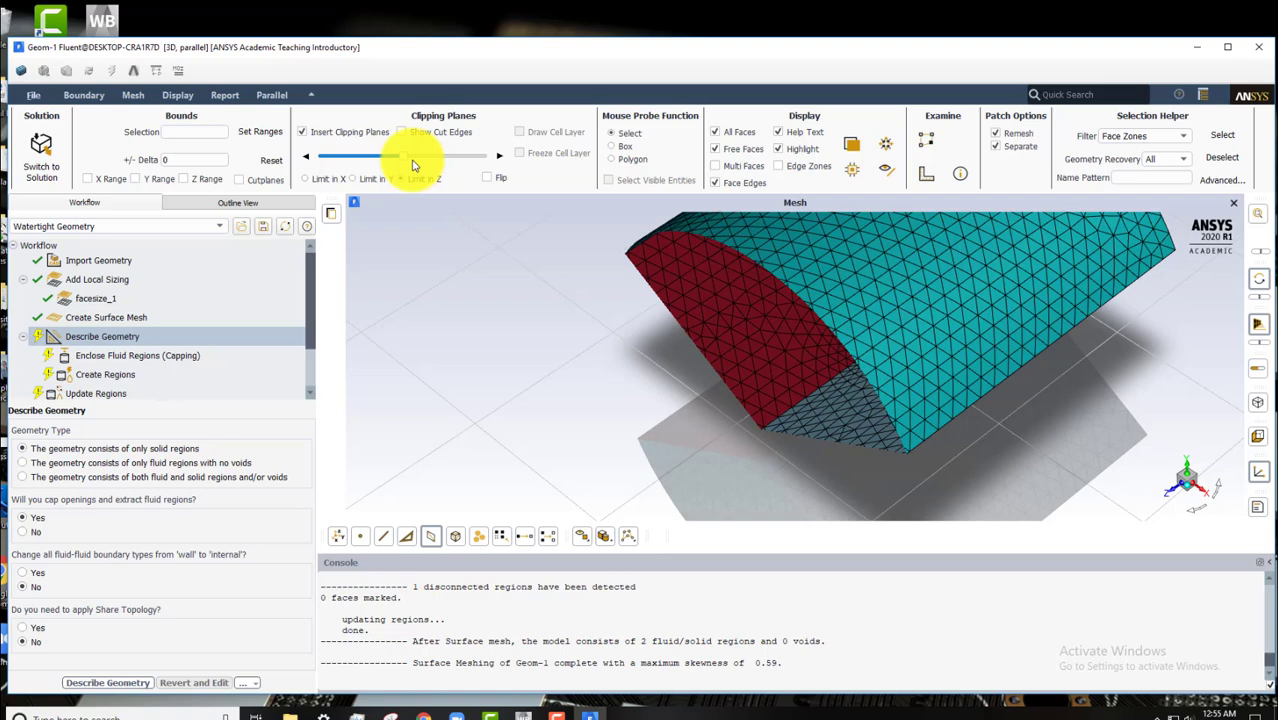
pyautogui.moveTo(398, 162); pyautogui.dragTo(376, 163)
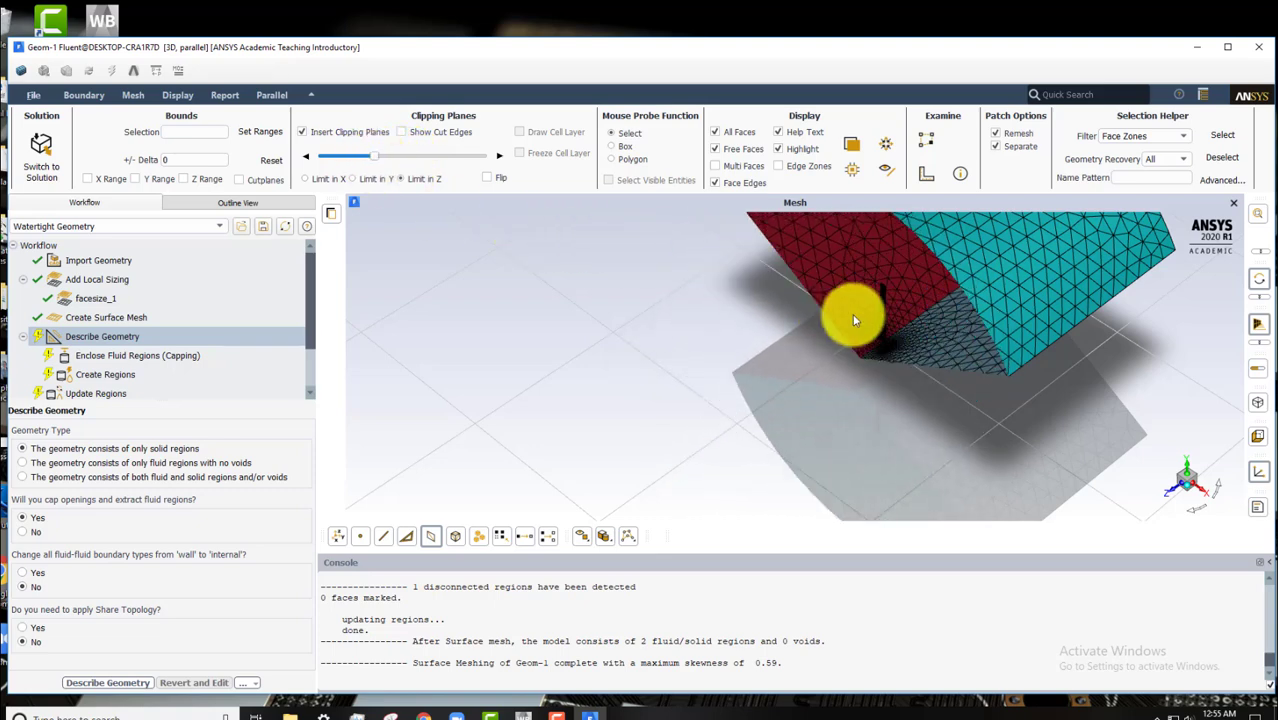
pyautogui.scroll(5, 872, 303)
pyautogui.scroll(5, 866, 298)
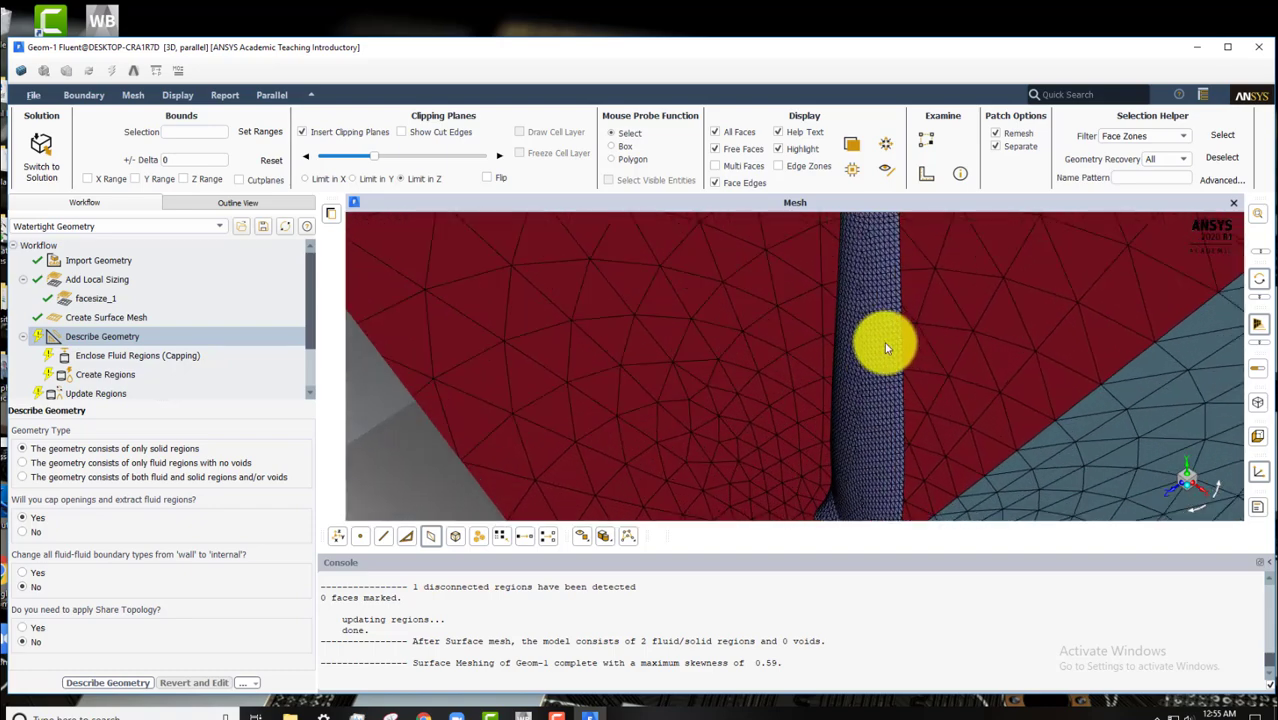
pyautogui.scroll(4, 906, 351)
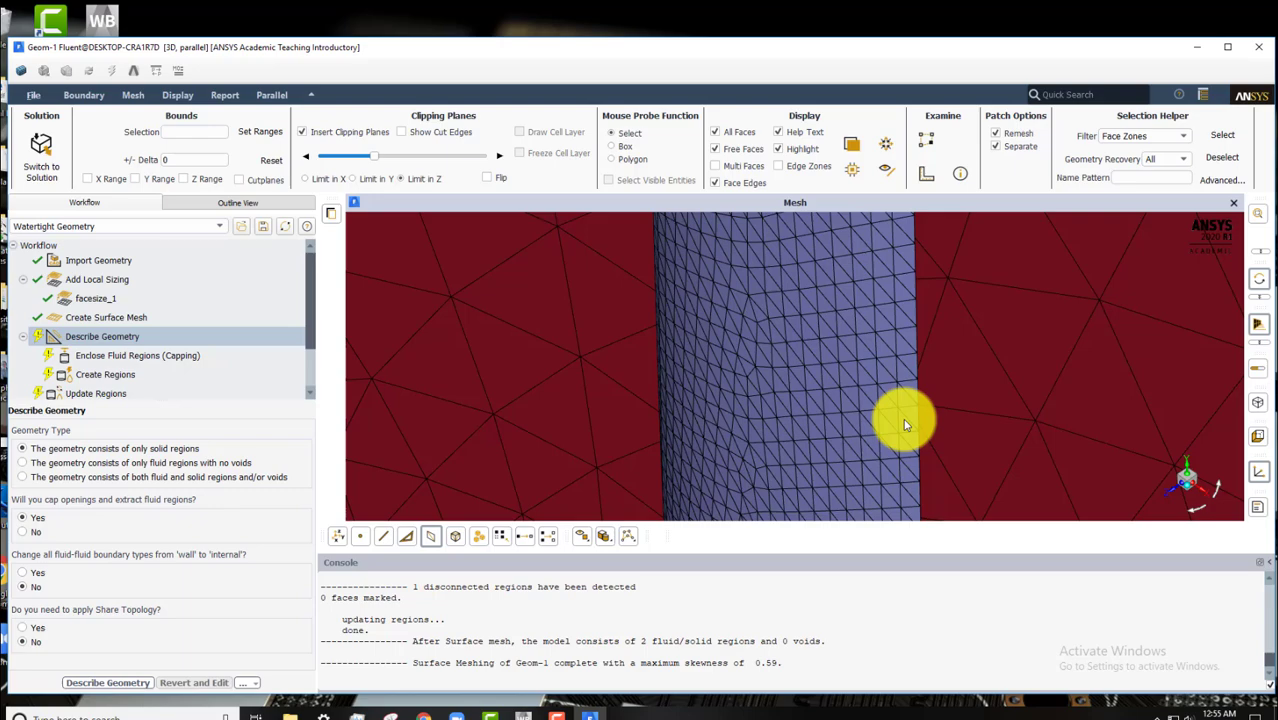
pyautogui.scroll(-3, 905, 425)
pyautogui.moveTo(890, 408); pyautogui.dragTo(884, 390)
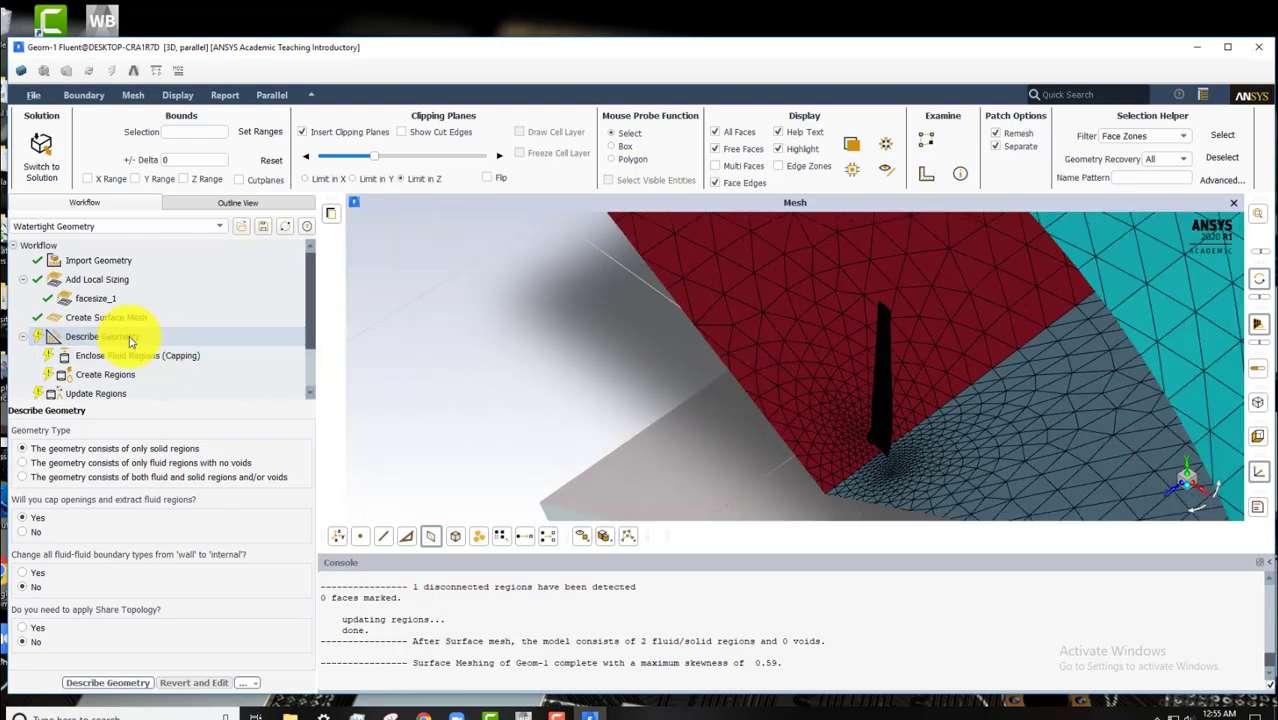
pyautogui.scroll(5, 870, 370)
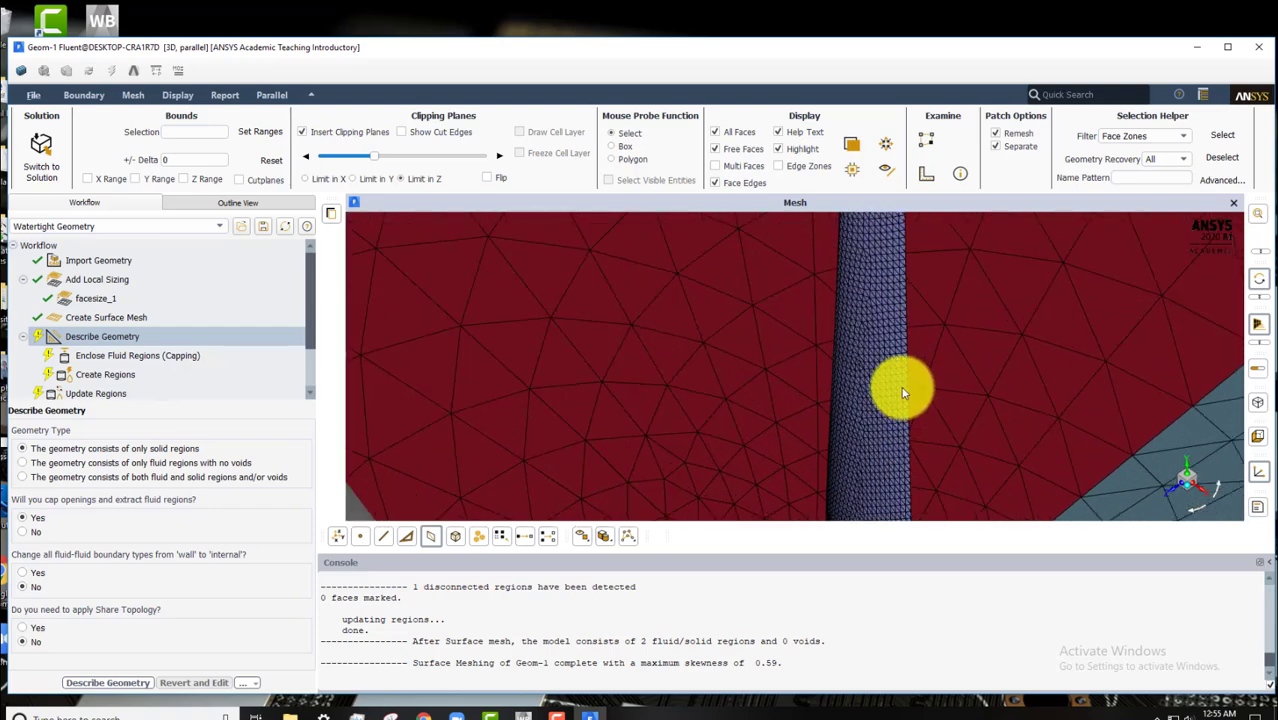
pyautogui.scroll(-3, 905, 392)
pyautogui.moveTo(876, 449); pyautogui.dragTo(856, 433)
# Step: Set Describe Geometry to 'only fluid regions with no voids' and update it
pyautogui.click(60, 317)
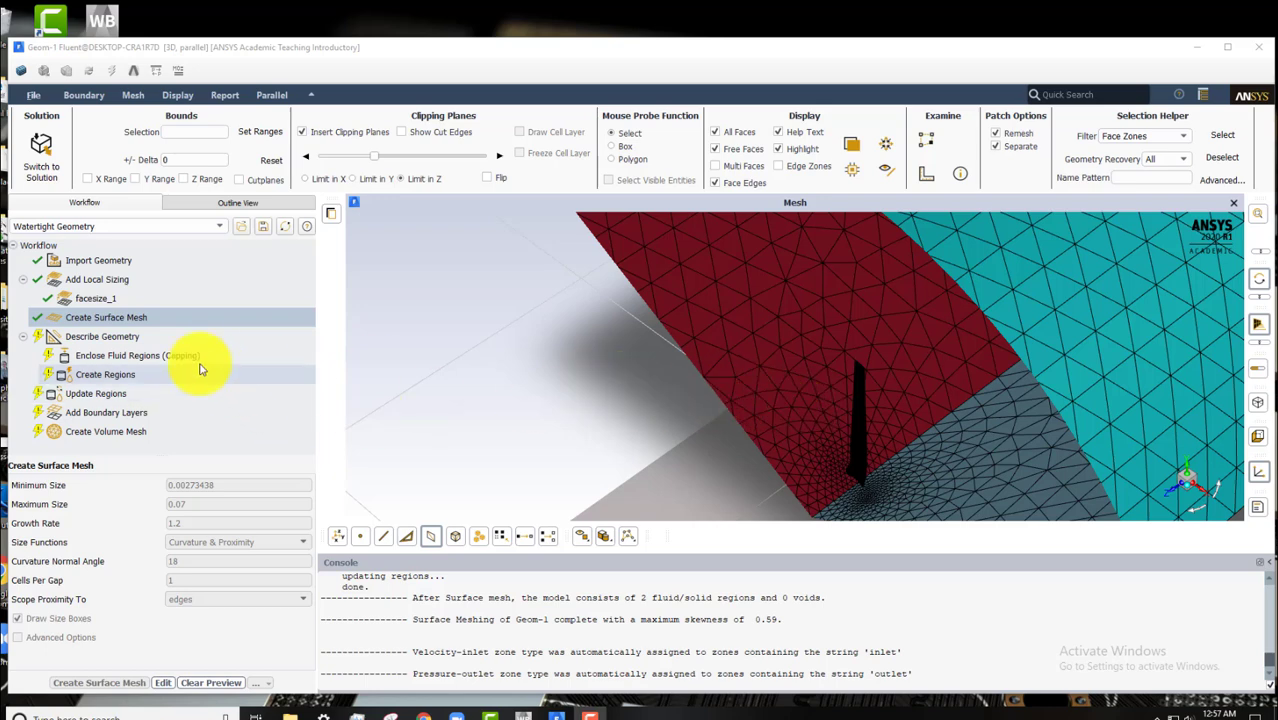
pyautogui.click(148, 338)
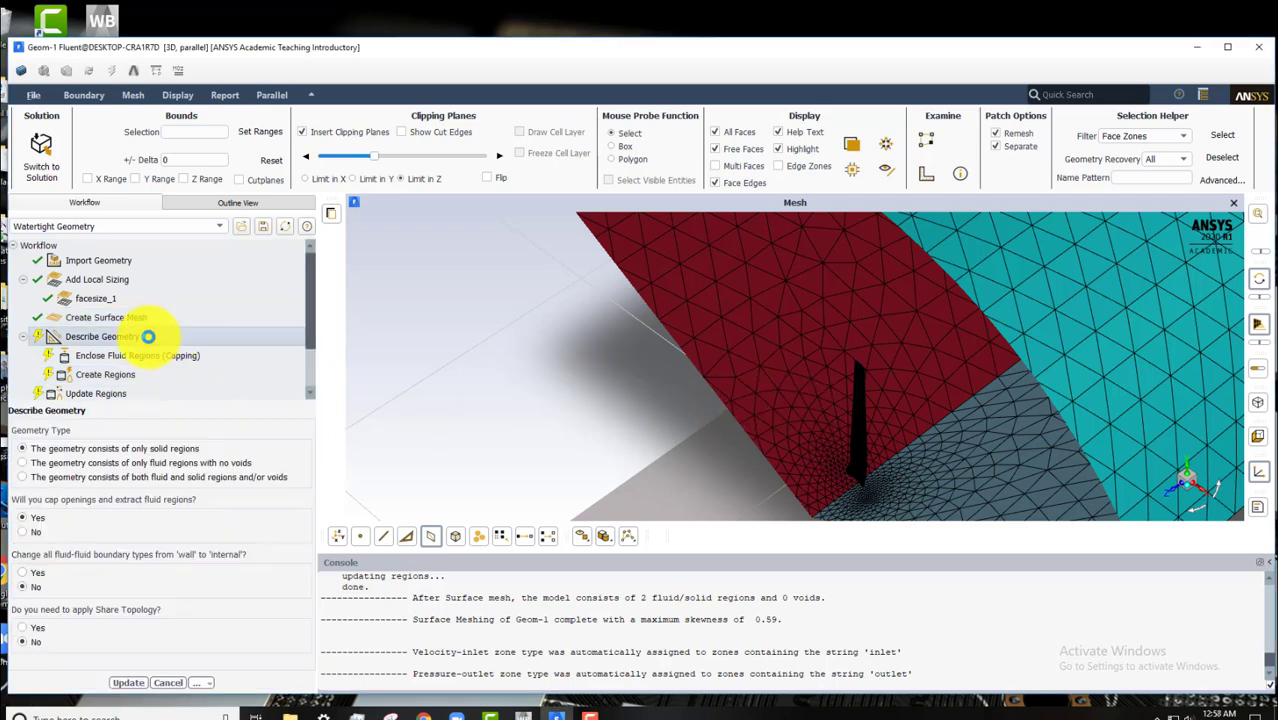
pyautogui.click(24, 464)
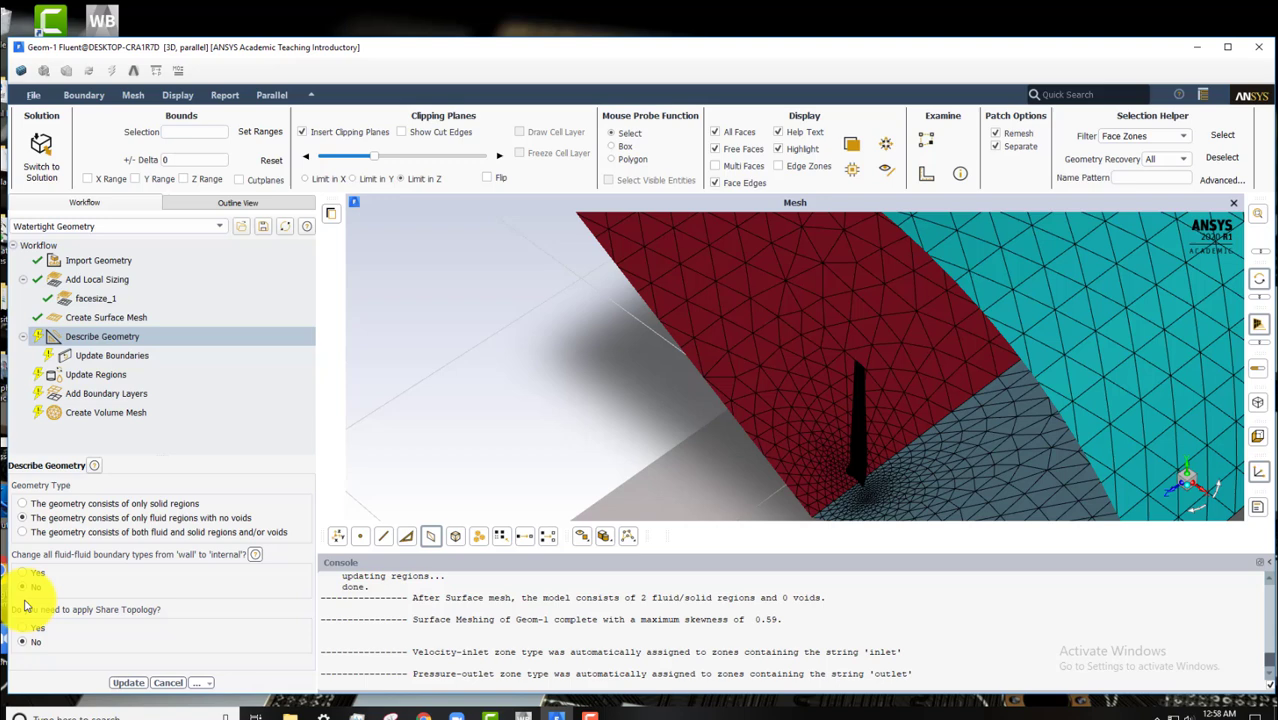
pyautogui.click(117, 682)
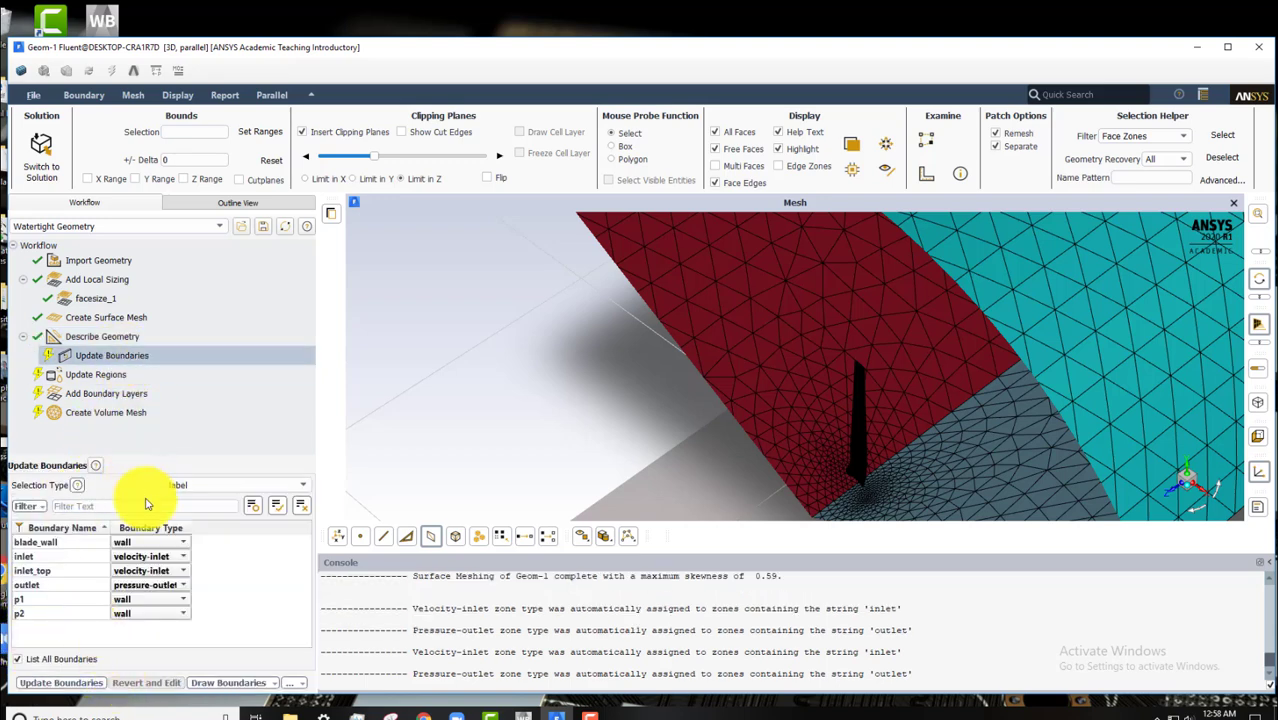
# Step: Insert a Set Up Periodic Boundaries task after Describe Geometry and accept the Update Boundaries types
pyautogui.click(146, 544)
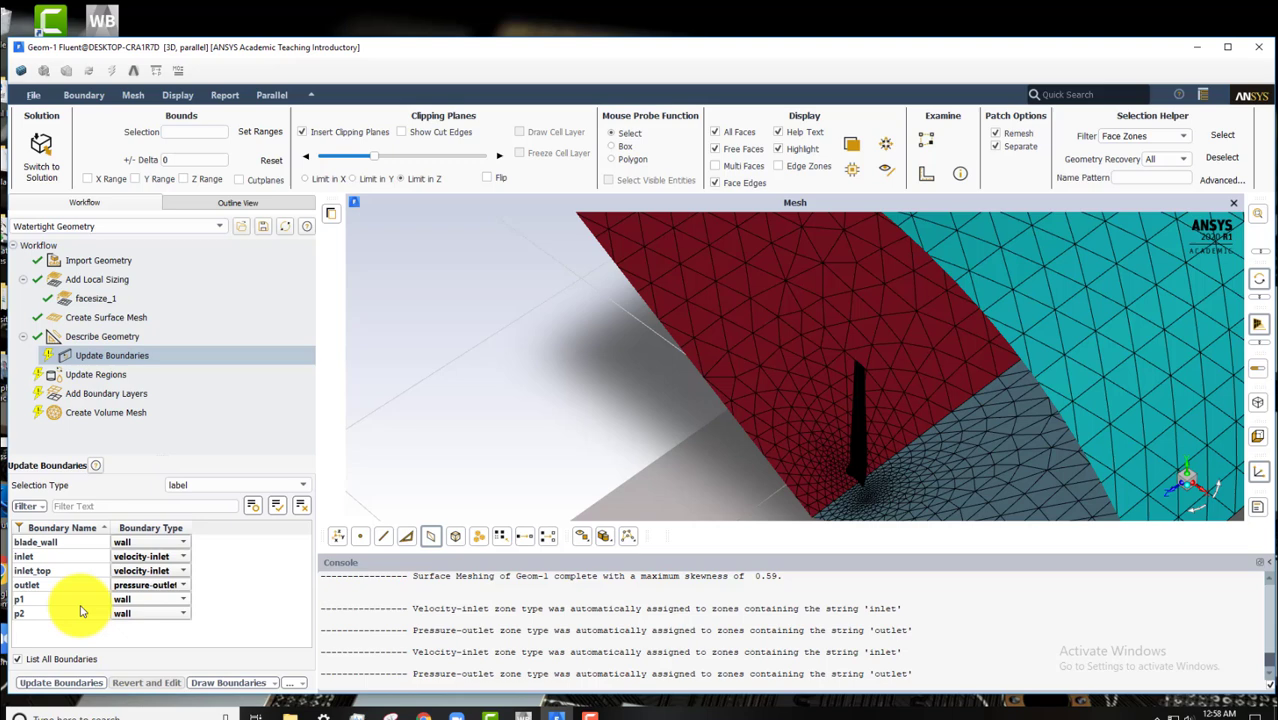
pyautogui.click(105, 337)
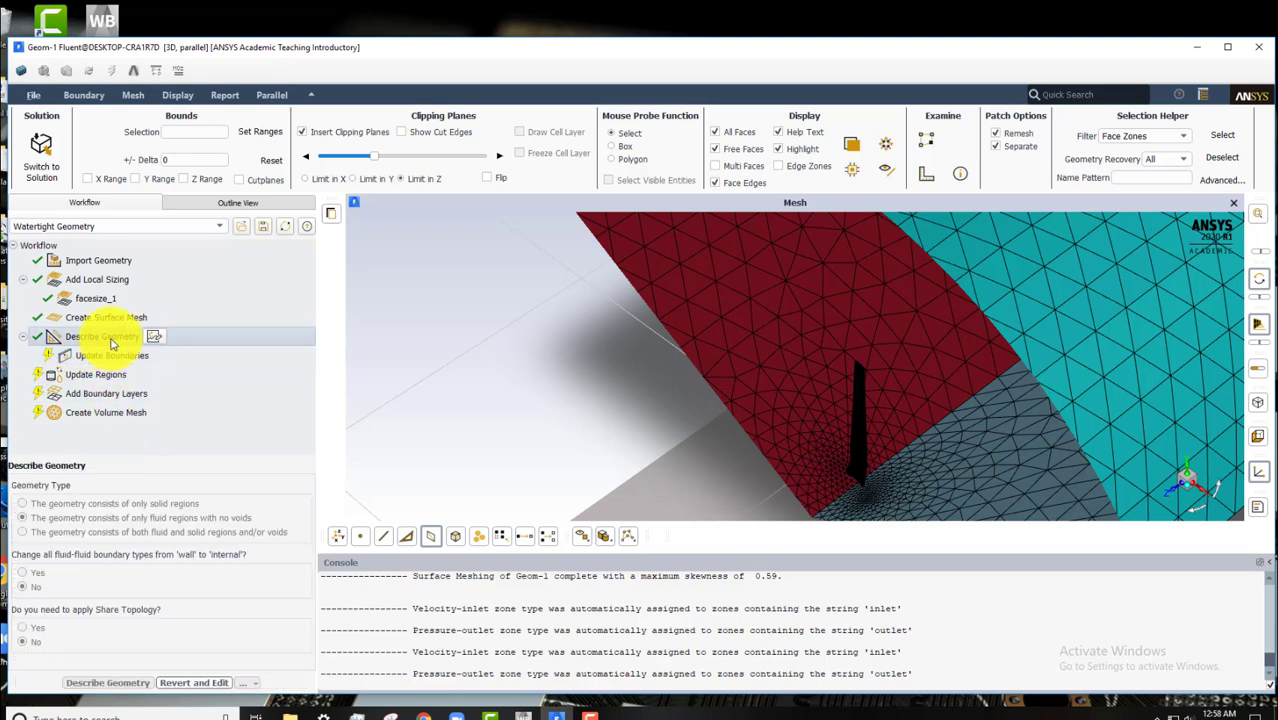
pyautogui.rightClick(118, 339)
pyautogui.moveTo(123, 347)
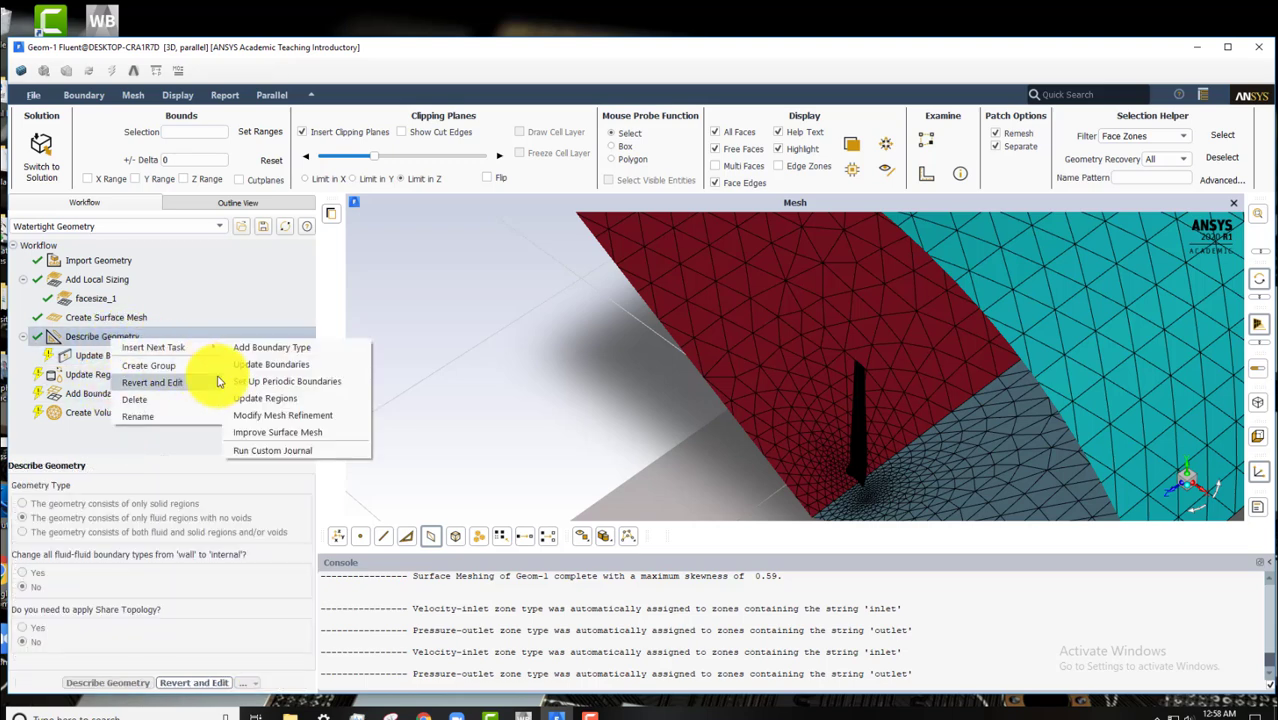
pyautogui.click(266, 381)
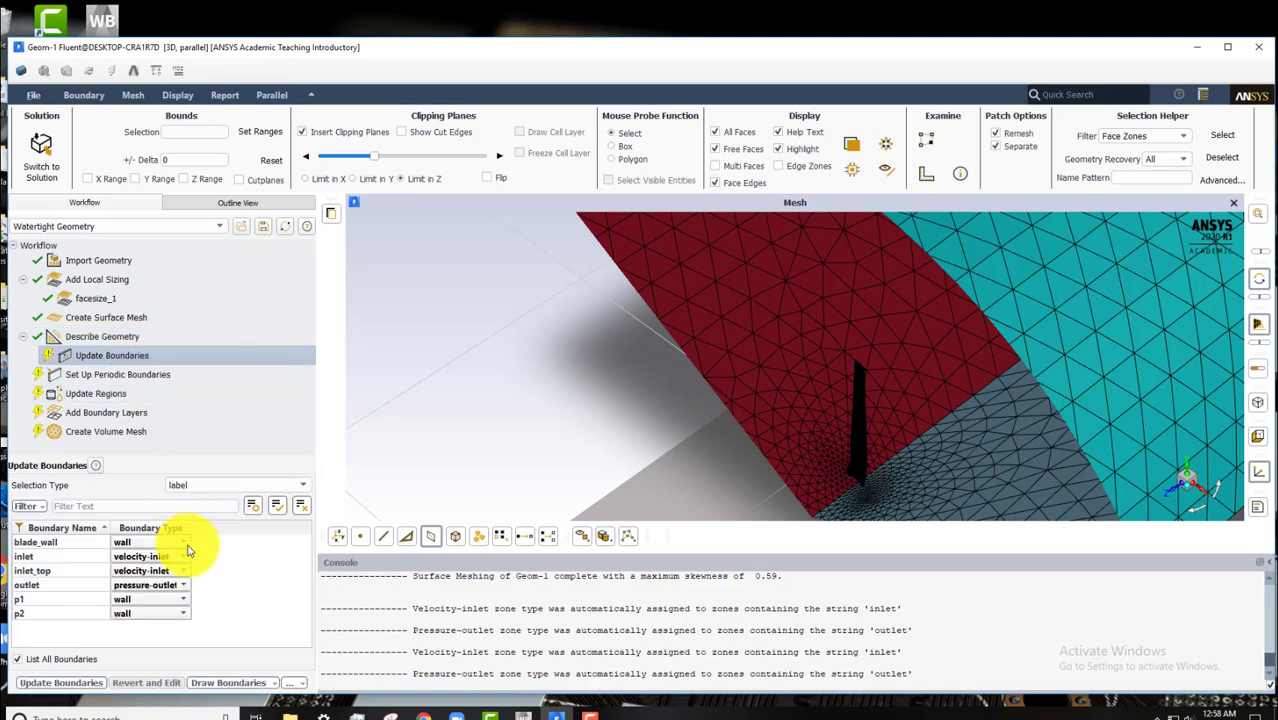
pyautogui.click(135, 355)
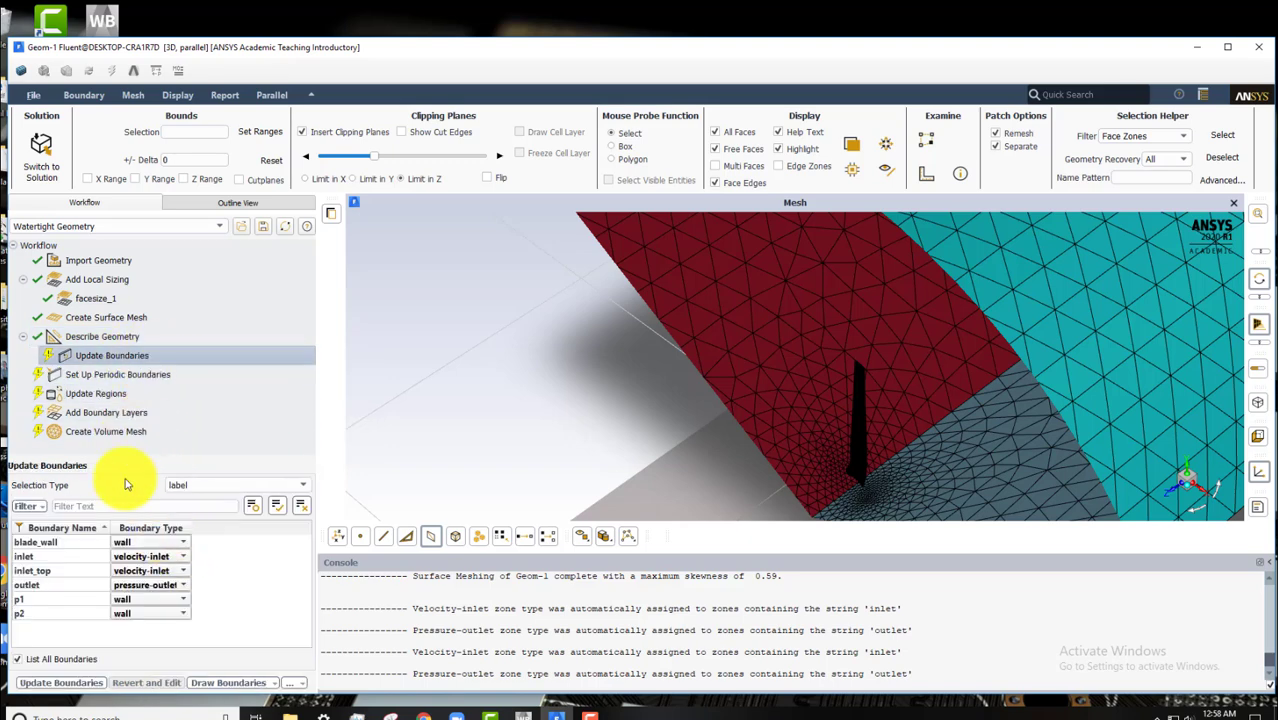
pyautogui.click(86, 681)
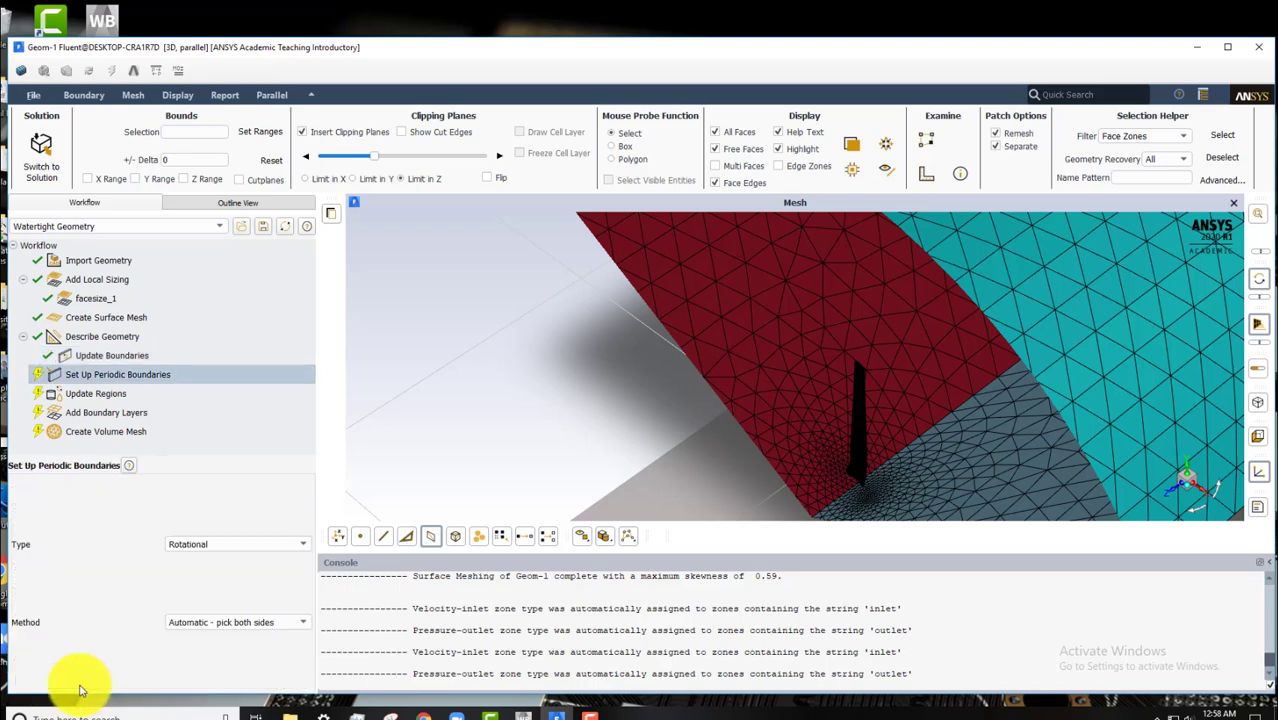
# Step: Pair labels p1 and p2 as rotational periodic boundaries, giving 120° periodicity
pyautogui.click(131, 380)
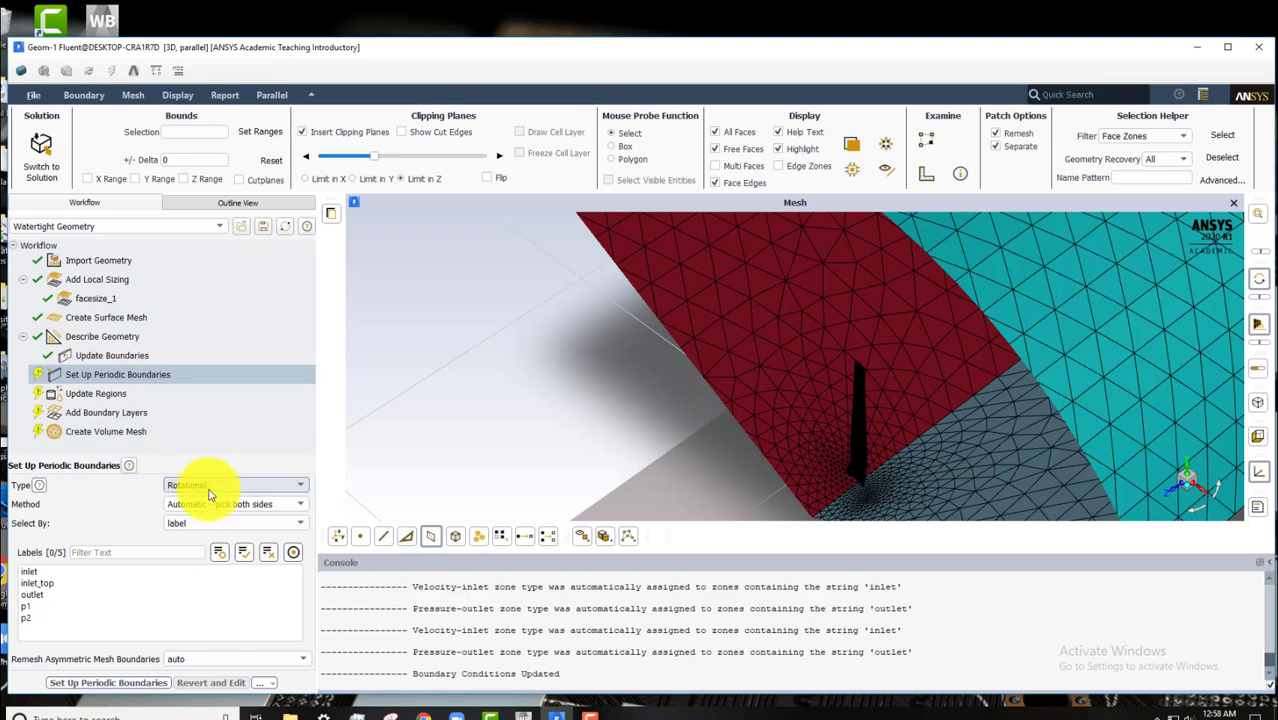
pyautogui.click(64, 607)
pyautogui.click(63, 618)
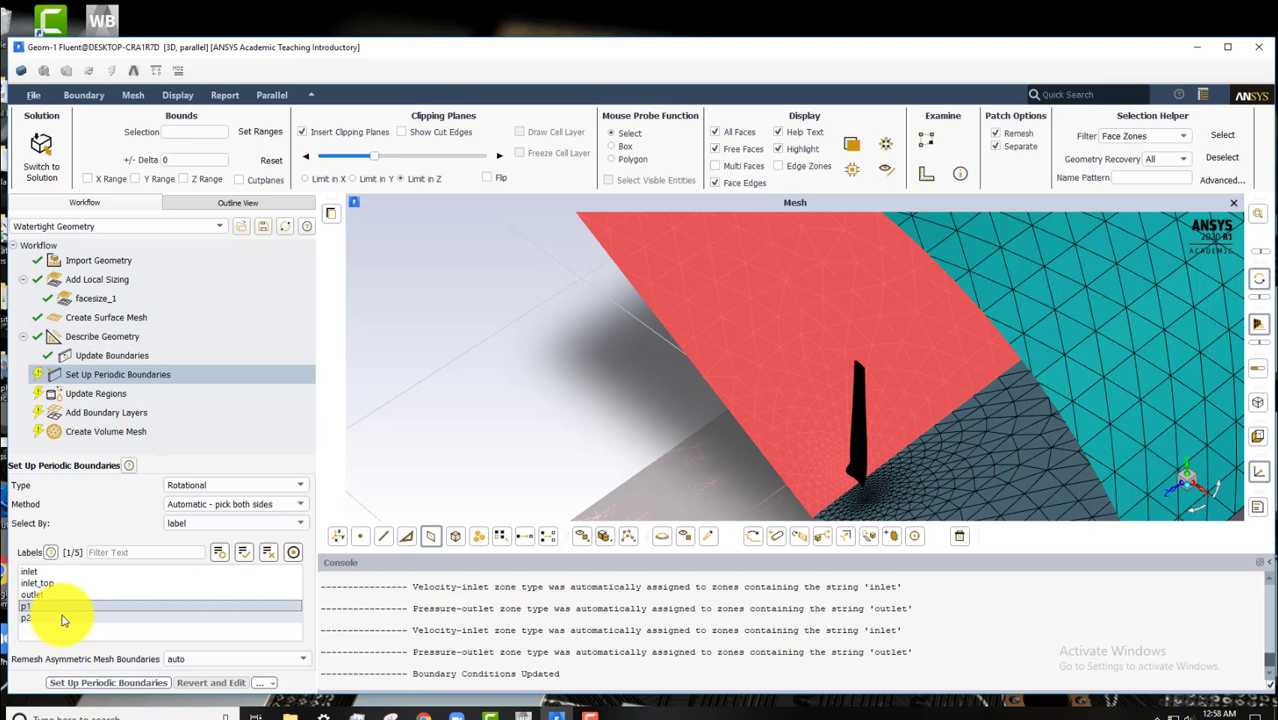
pyautogui.click(108, 680)
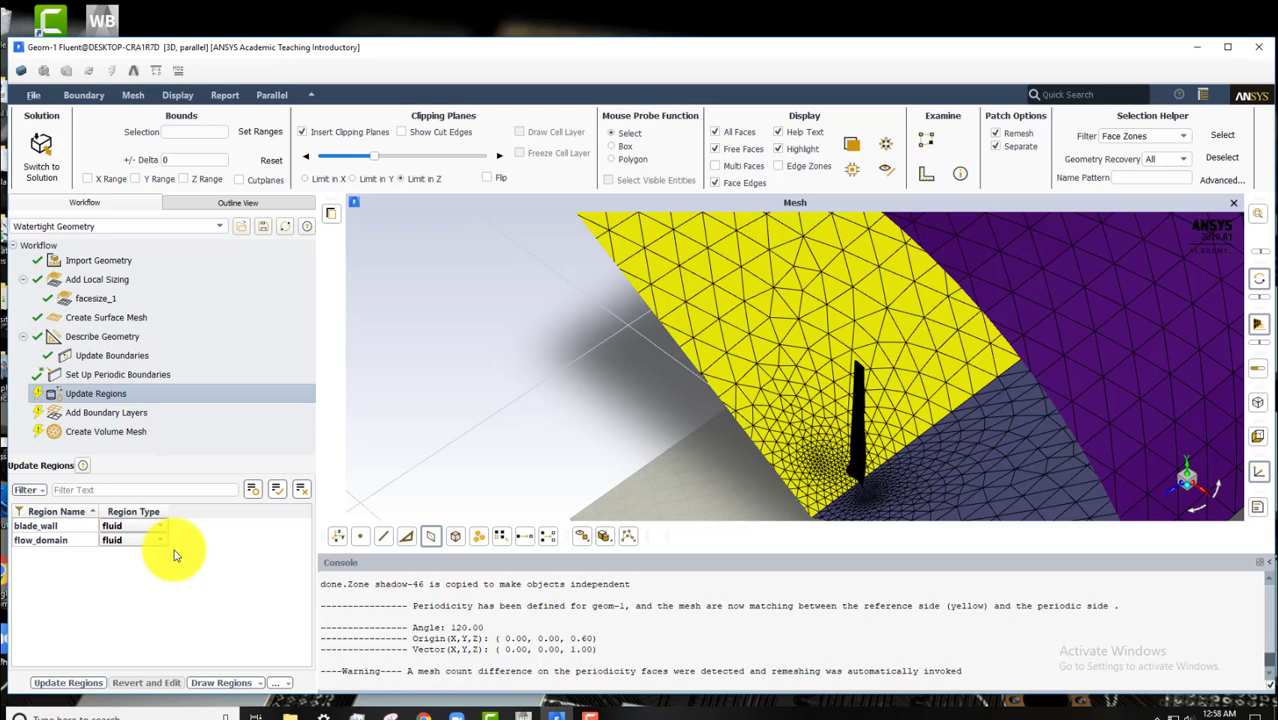
# Step: Make blade_wall a dead region, update regions, and add default 3-layer smooth-transition boundary layers
pyautogui.click(146, 526)
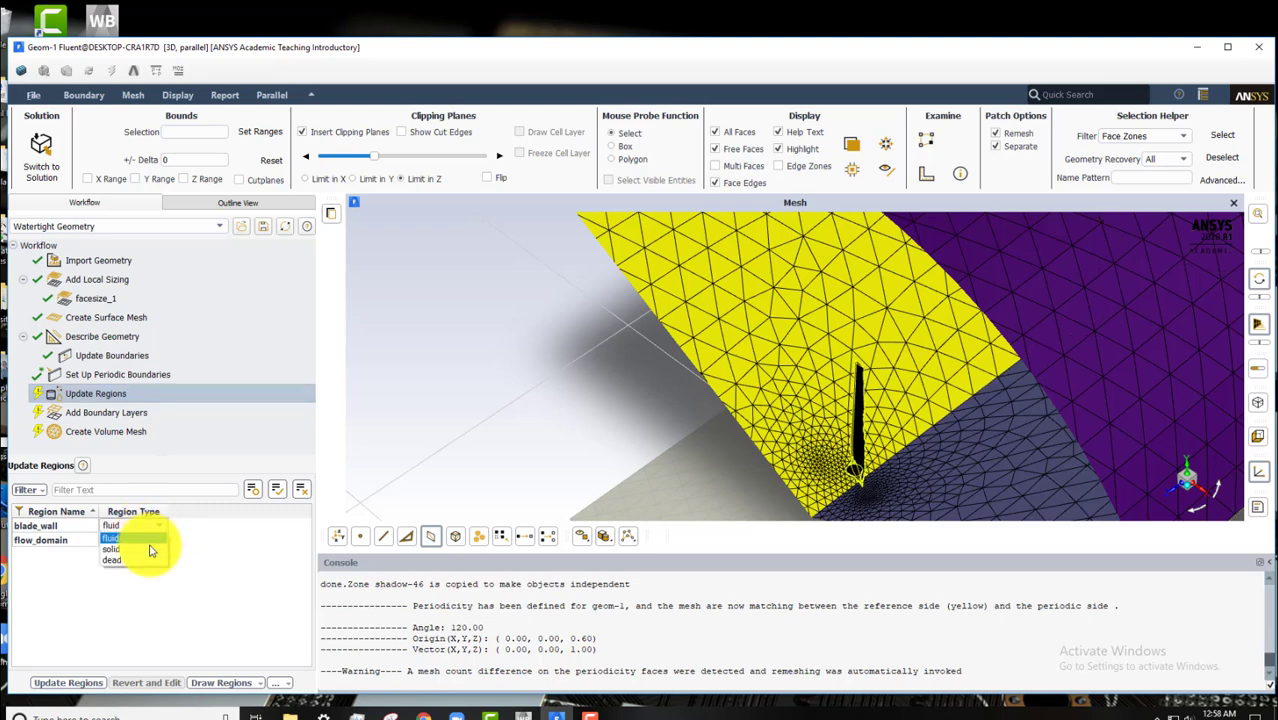
pyautogui.click(154, 561)
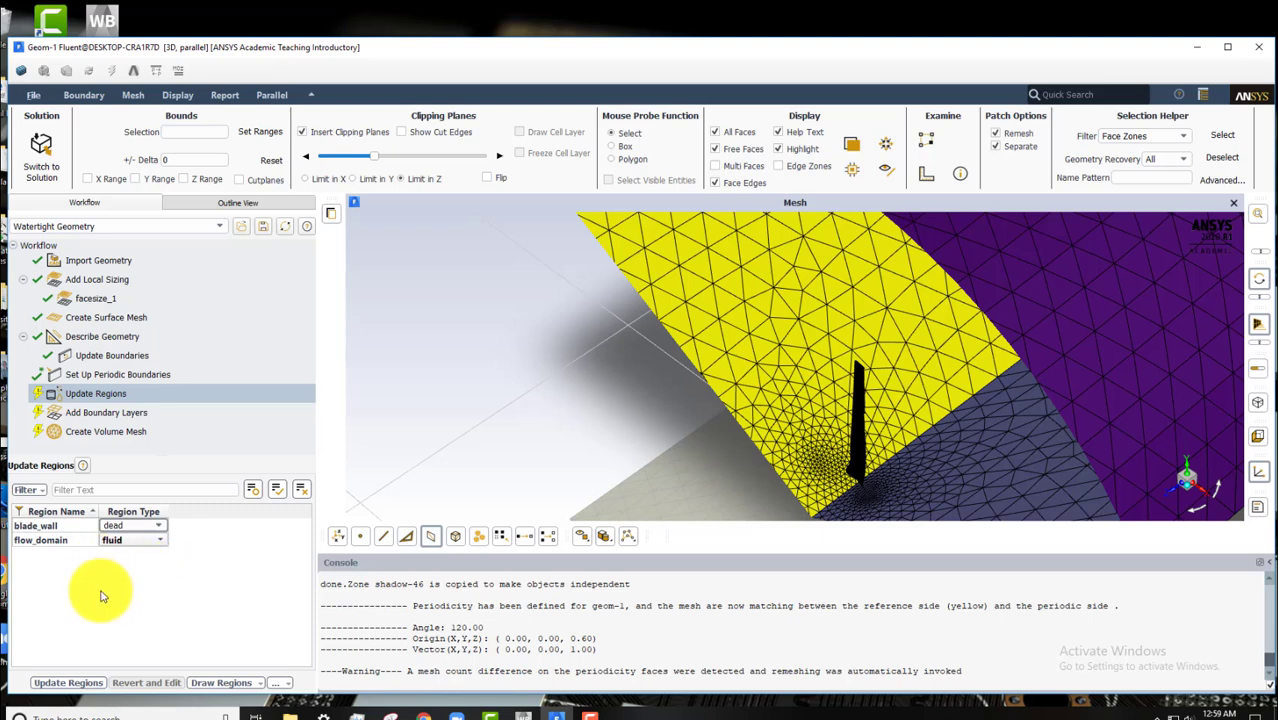
pyautogui.click(90, 684)
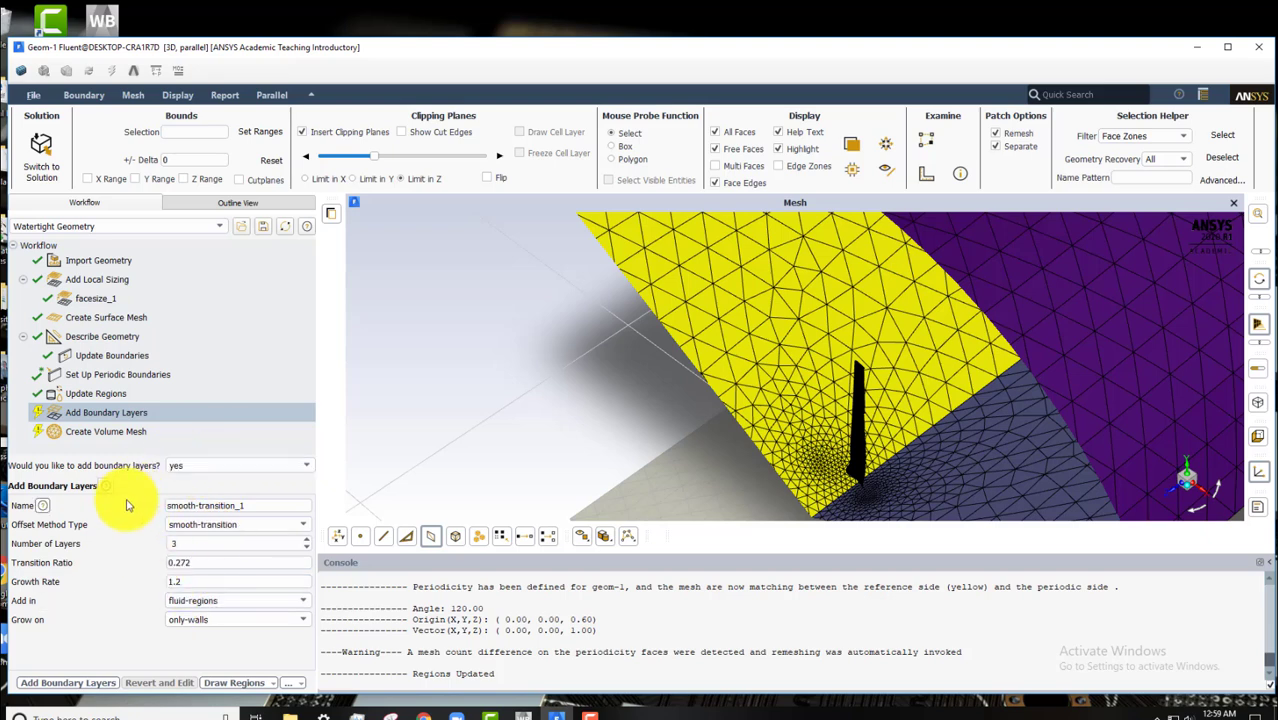
pyautogui.click(100, 683)
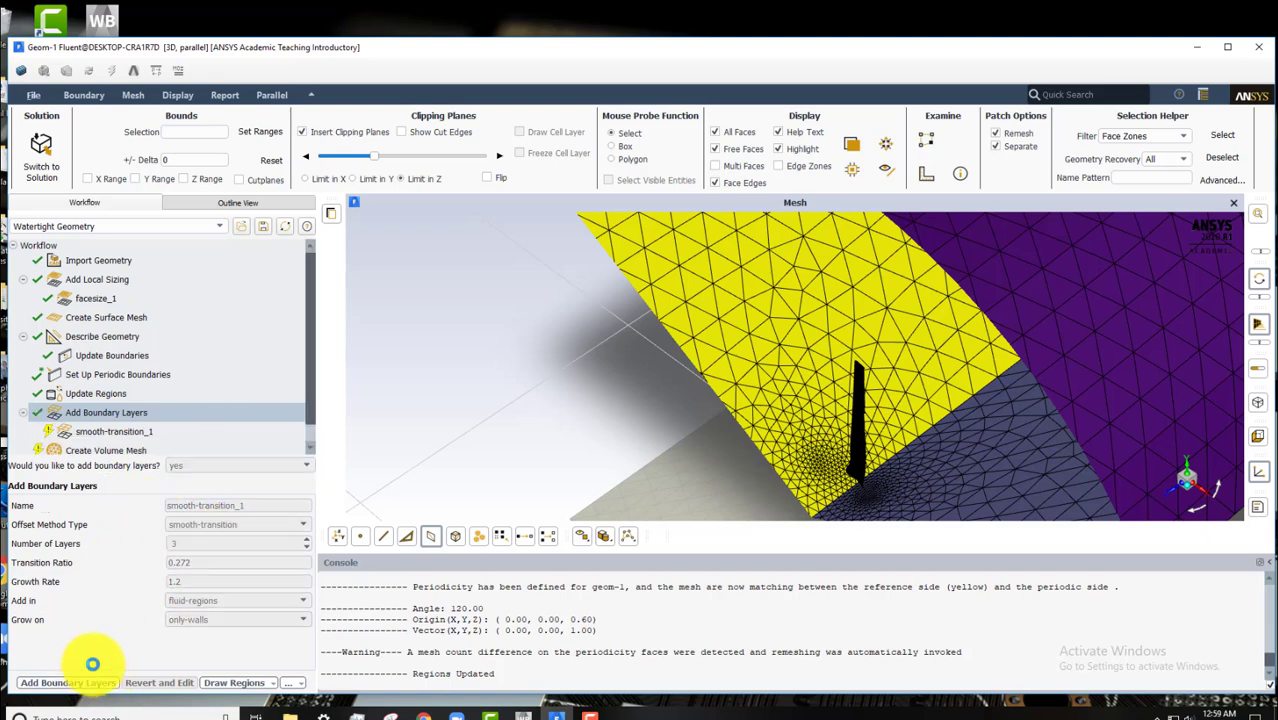
pyautogui.click(112, 451)
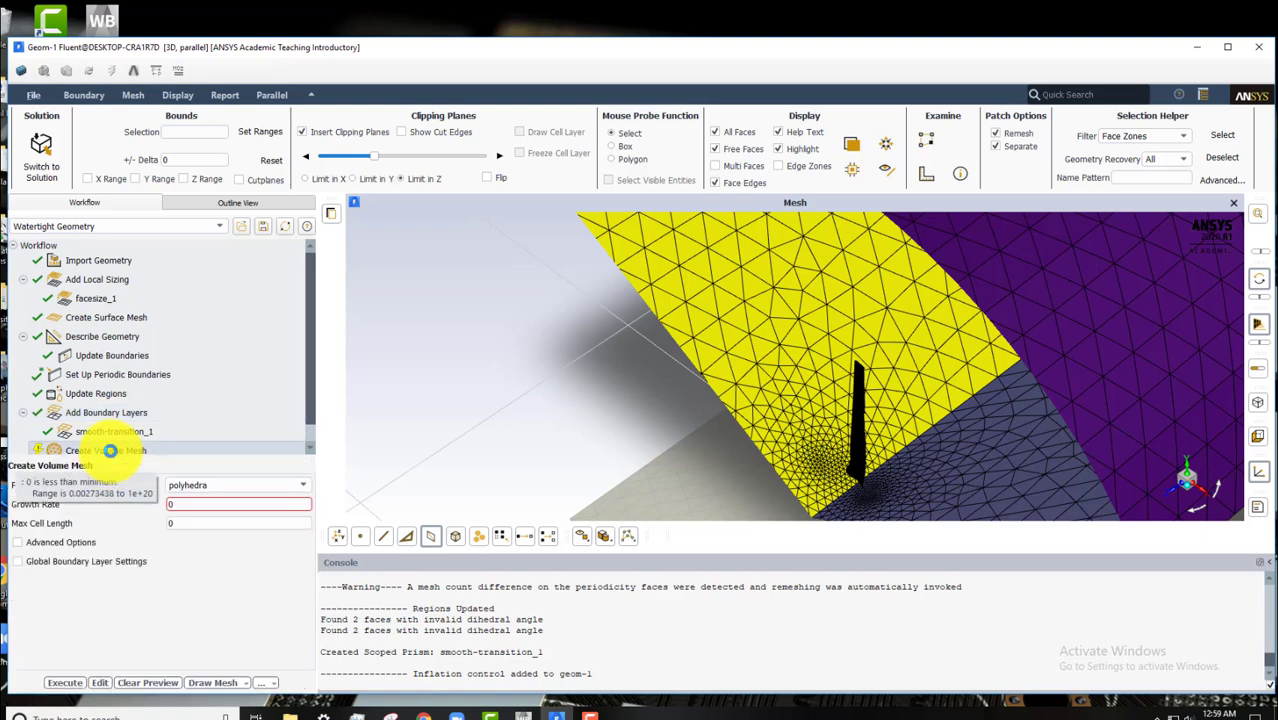
# Step: Generate the polyhedra-filled volume mesh, giving 52020 cells with minimum orthogonal quality 0.11
pyautogui.click(172, 488)
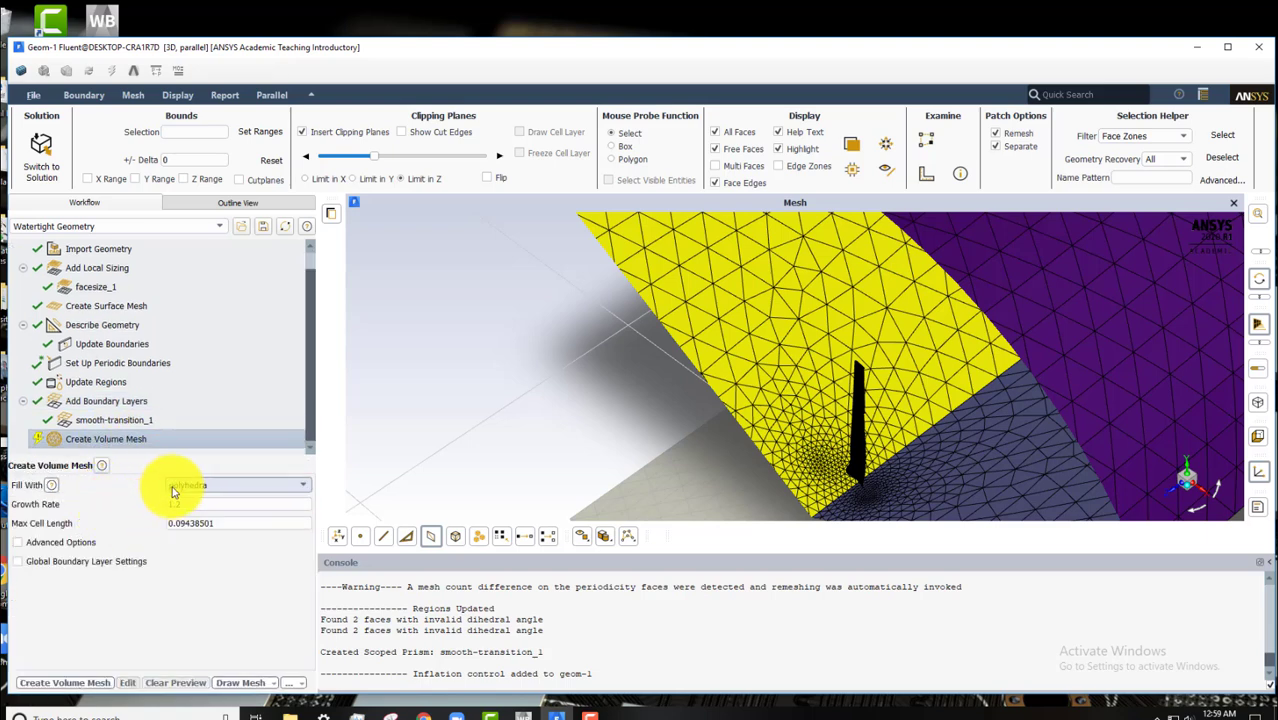
pyautogui.click(262, 524)
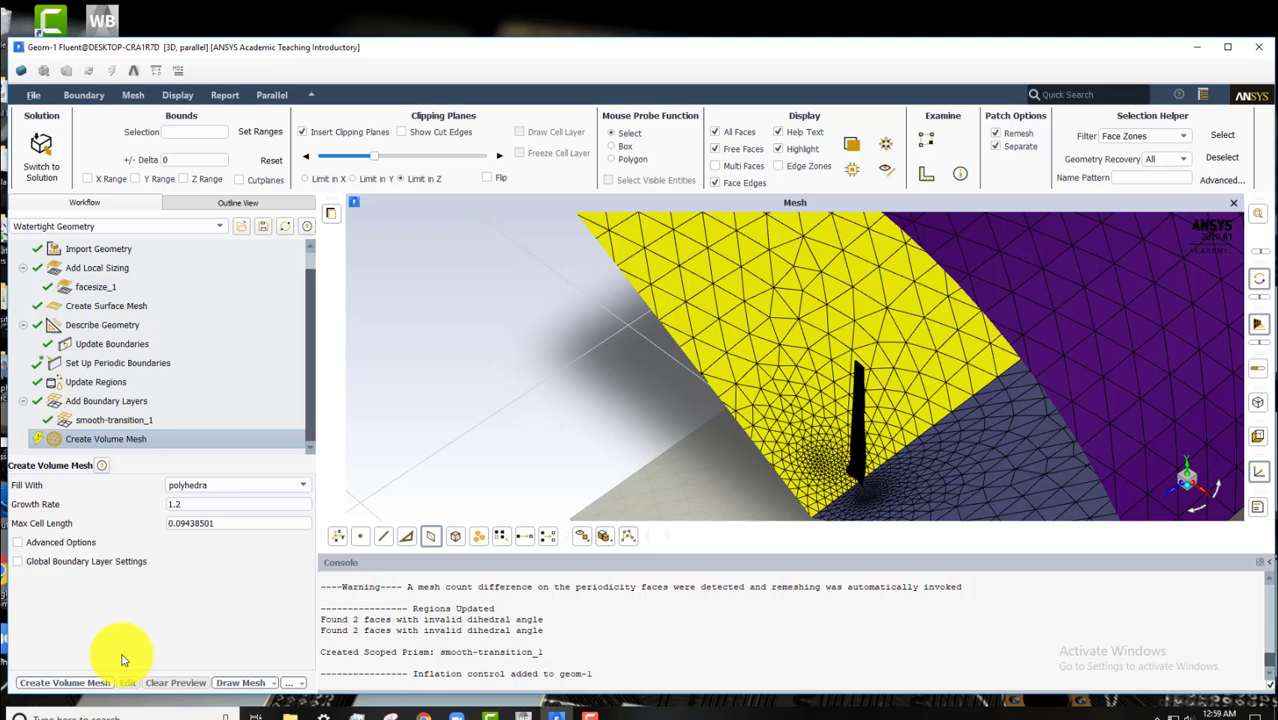
pyautogui.click(85, 684)
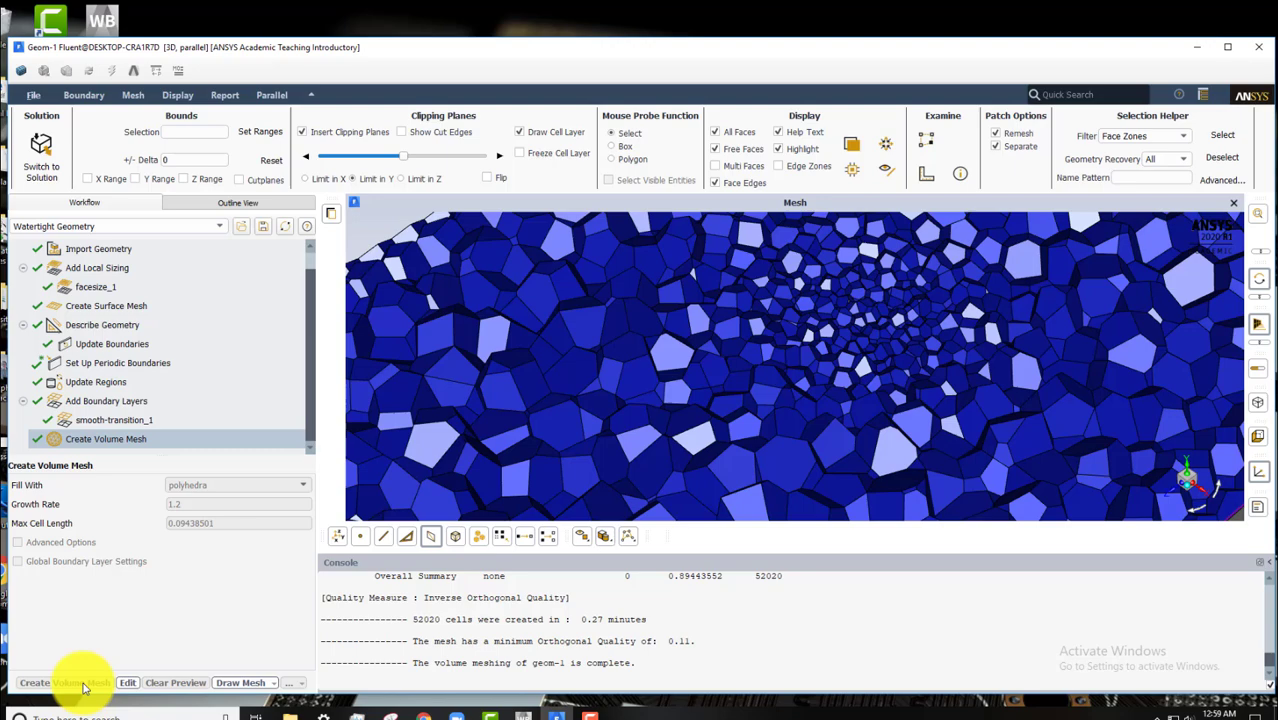
# Step: Apply a Z clipping plane and sweep it to reveal interior polyhedral cells near the blade
pyautogui.scroll(-3, 713, 428)
pyautogui.moveTo(713, 428); pyautogui.dragTo(501, 283)
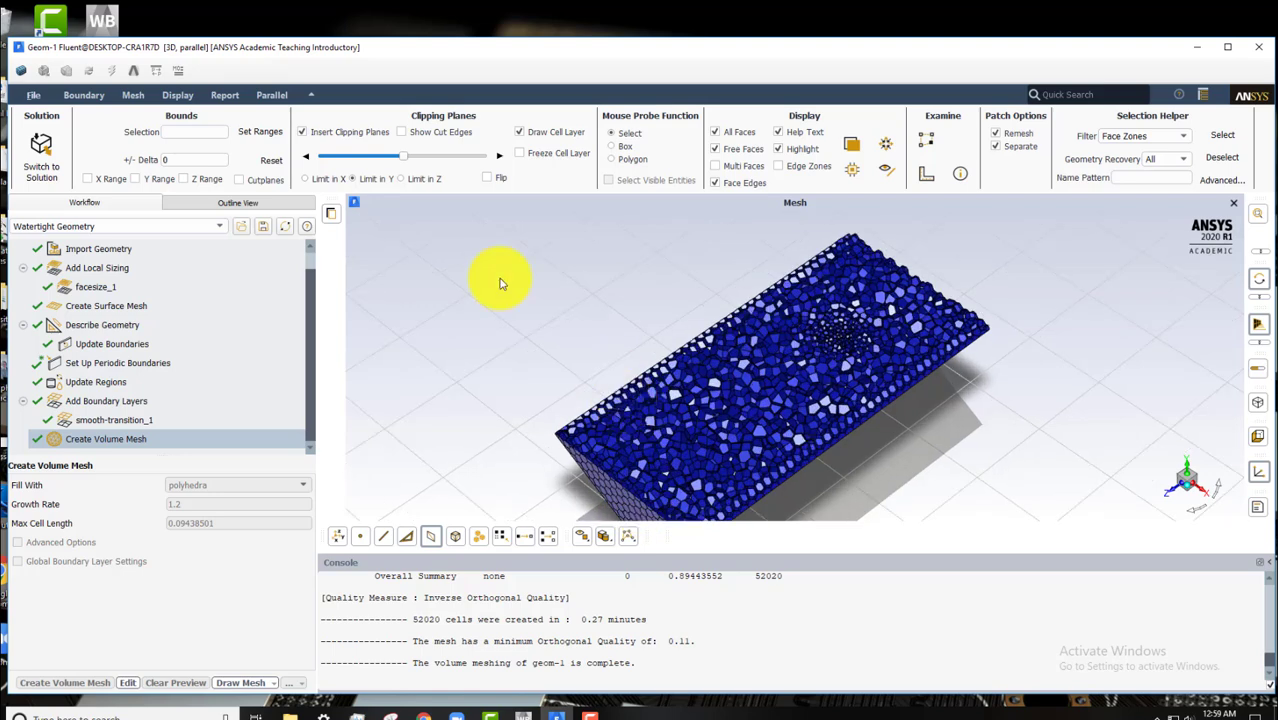
pyautogui.click(400, 178)
pyautogui.scroll(3, 785, 385)
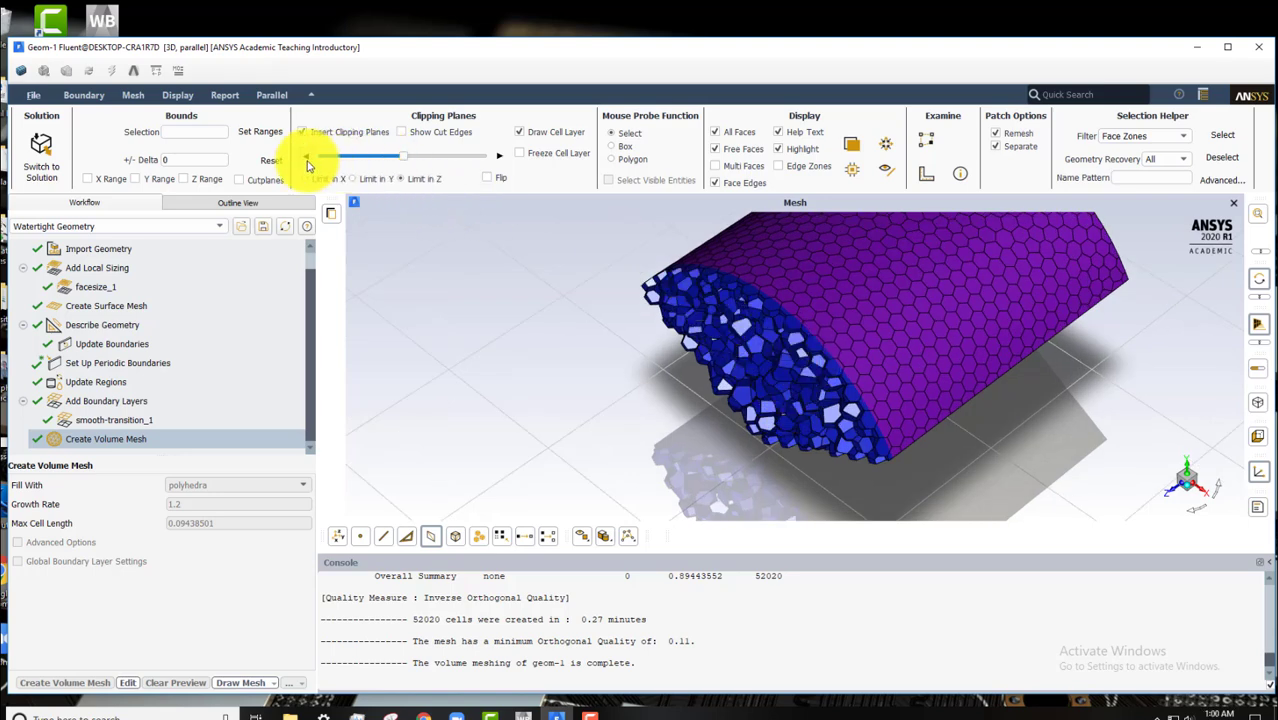
pyautogui.moveTo(403, 162); pyautogui.dragTo(365, 171)
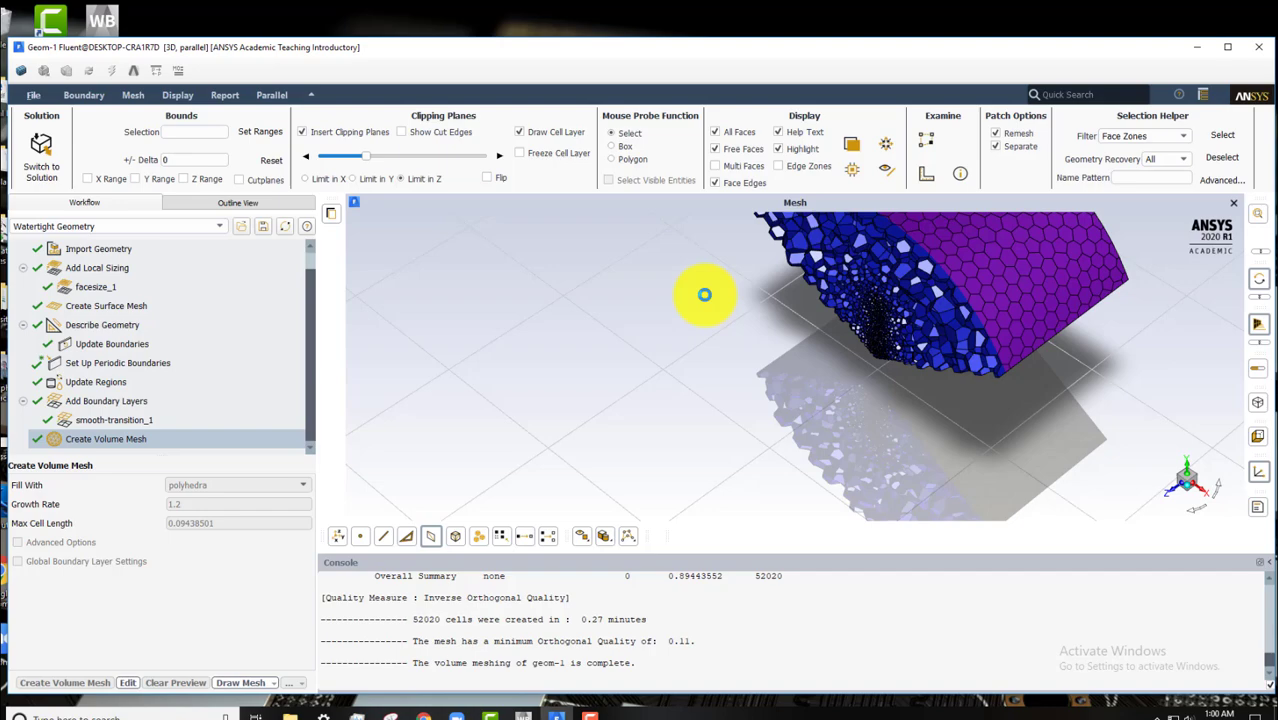
pyautogui.scroll(3, 898, 314)
pyautogui.scroll(5, 860, 335)
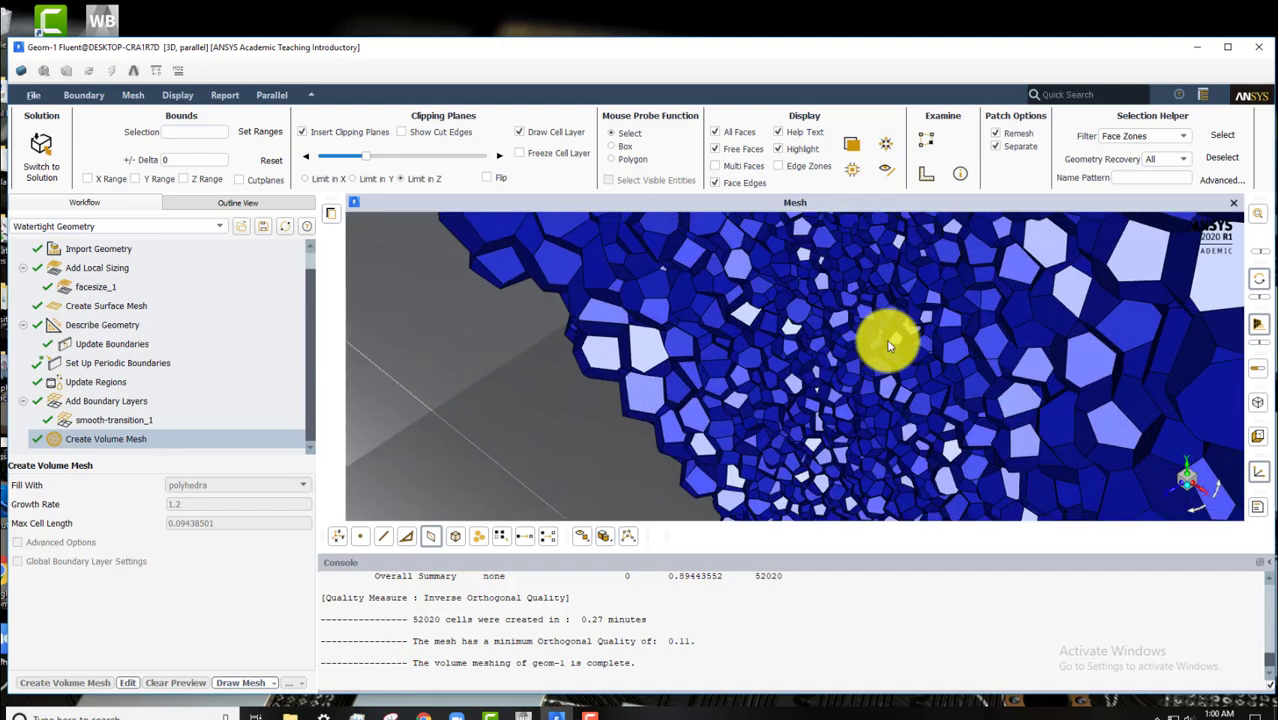
pyautogui.click(306, 157)
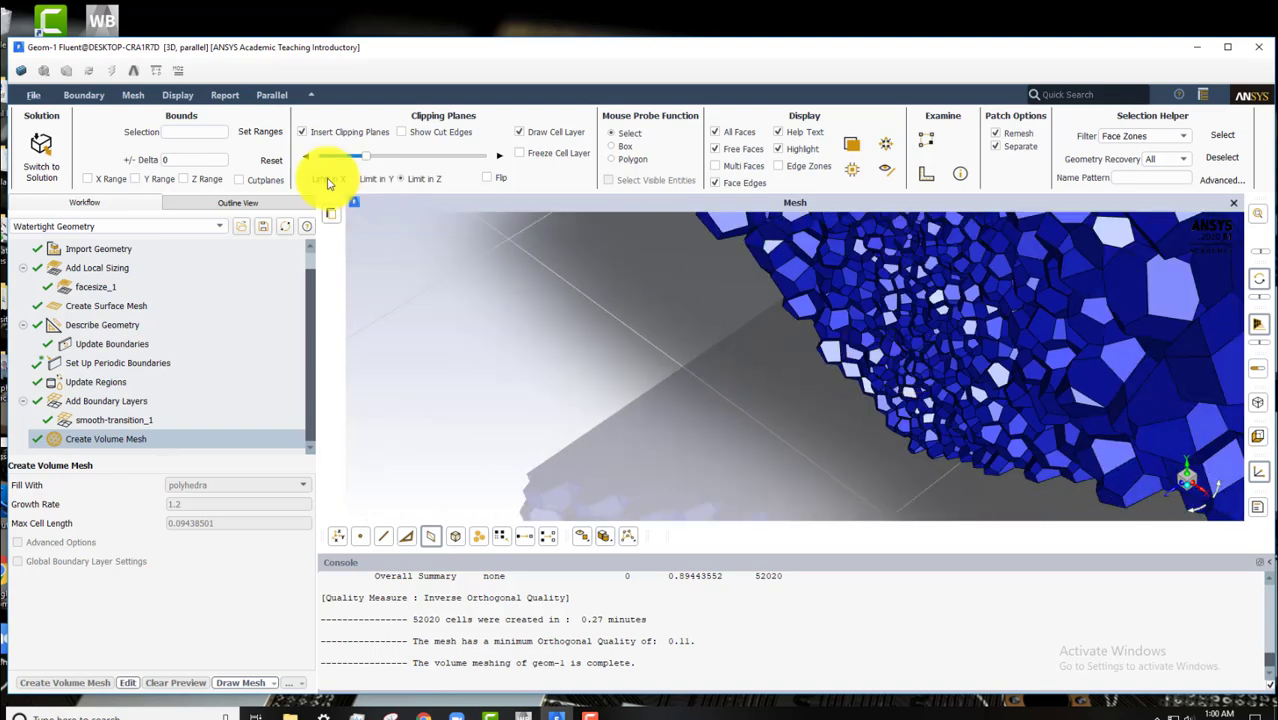
pyautogui.scroll(-5, 556, 342)
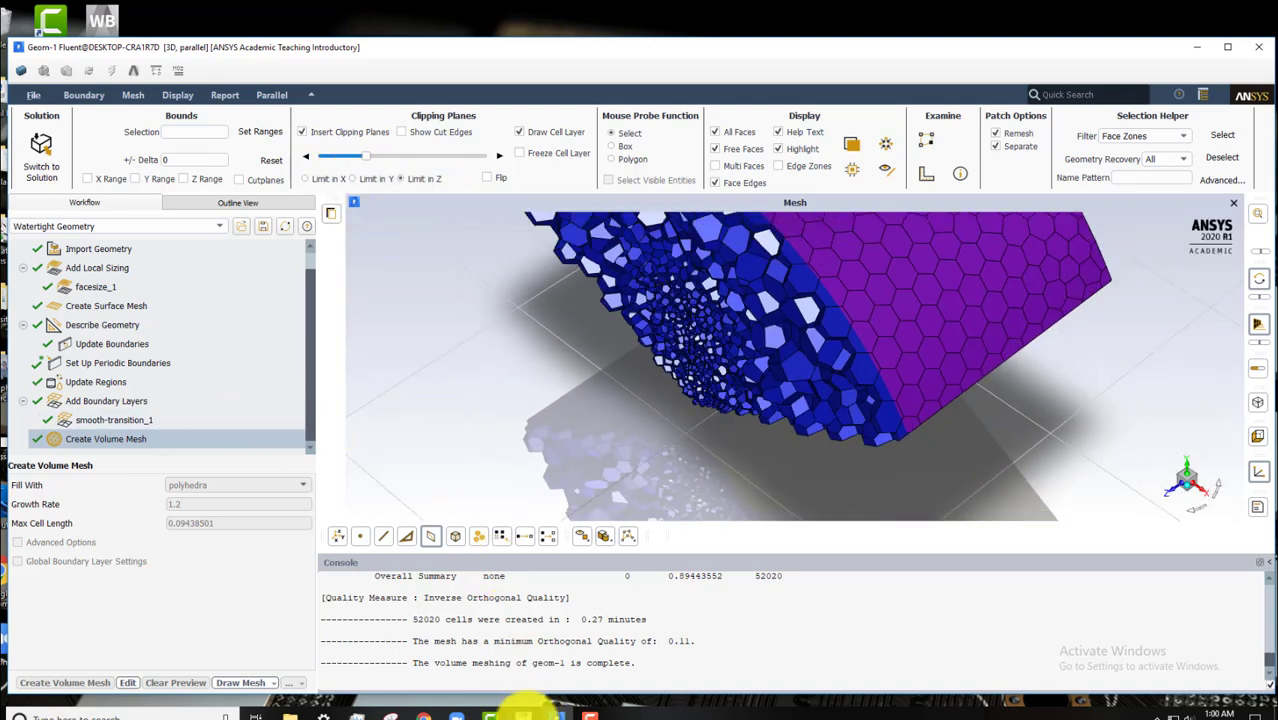
# Step: Bring the Workbench project back to the front and display its File menu
pyautogui.click(522, 714)
pyautogui.click(257, 69)
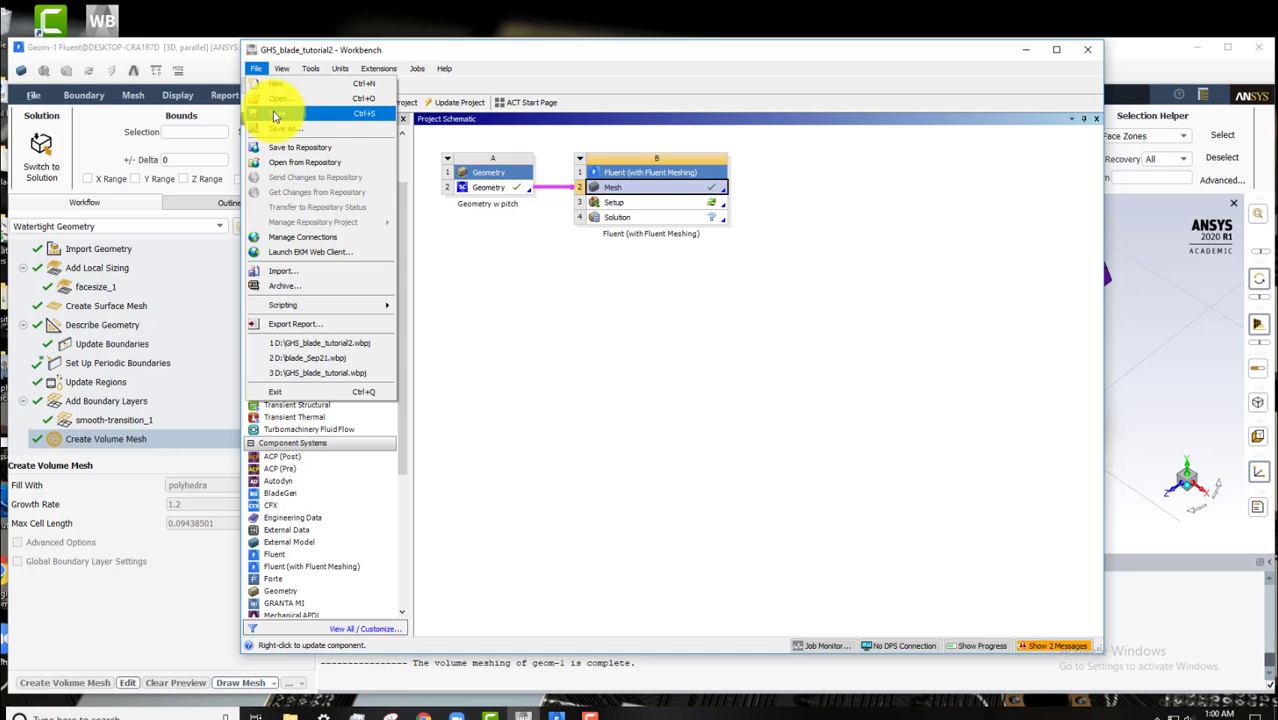